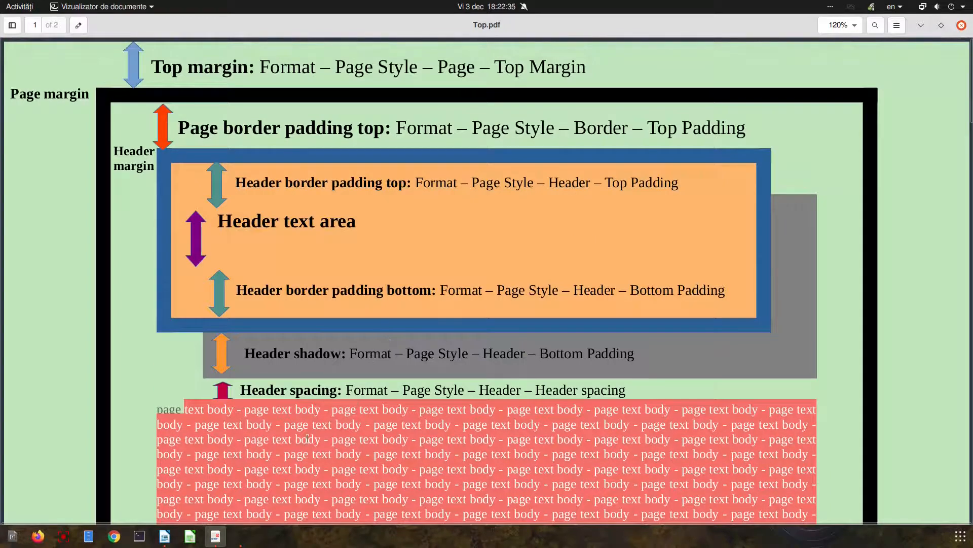
# Step: Switch to LibreOffice Writer and fill the blank document with dummy text using the AutoText shortcut "dt"
pyautogui.click(165, 536)
pyautogui.write('dt')
pyautogui.press('F3')
# Step: Set the language of the entire document text to None and toggle automatic spell checking
pyautogui.hotkey('ctrl', 'a')
pyautogui.click(567, 519)
pyautogui.click(598, 467)
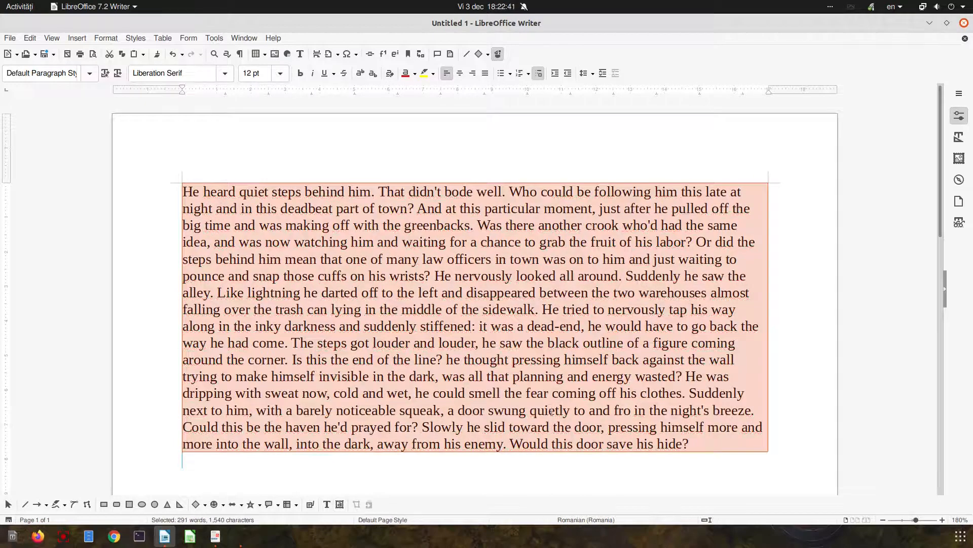
pyautogui.click(511, 360)
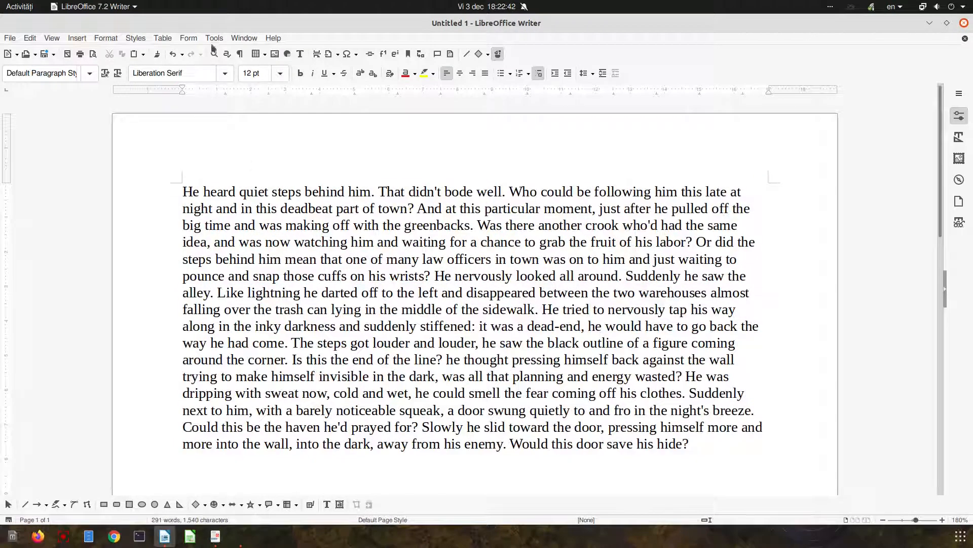
pyautogui.click(213, 40)
pyautogui.click(223, 63)
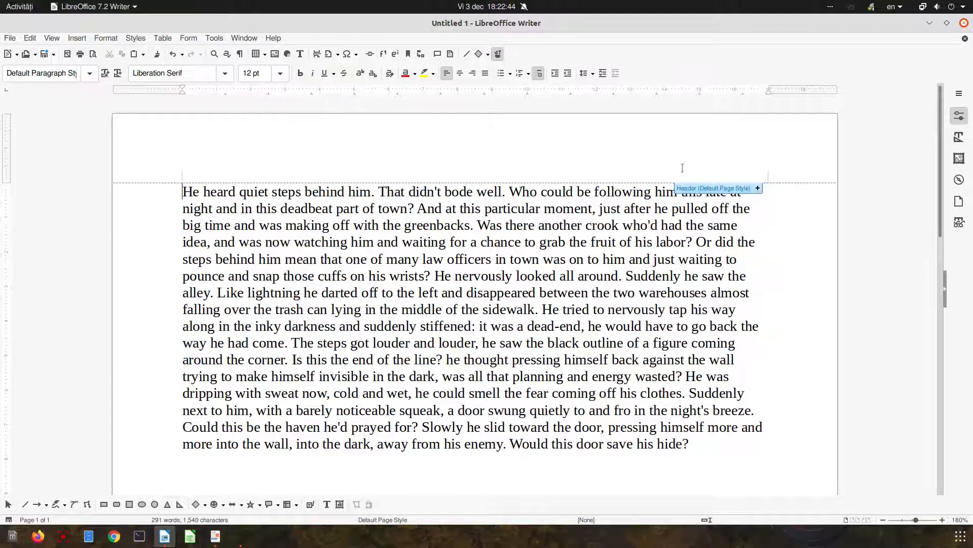
# Step: Add a page header with the bold text "header" and justify the body paragraph
pyautogui.click(719, 189)
pyautogui.write('header')
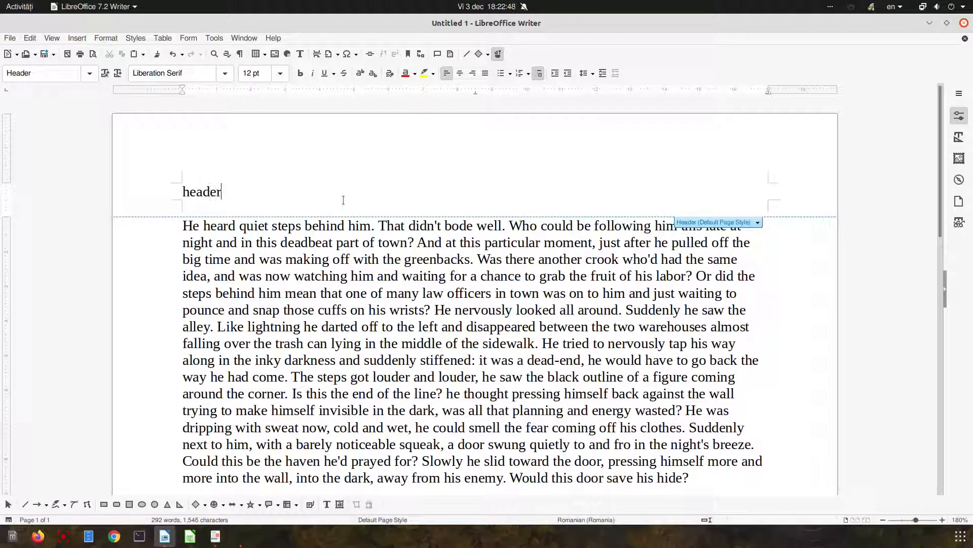
pyautogui.hotkey('shift', 'Home')
pyautogui.click(300, 73)
pyautogui.click(285, 120)
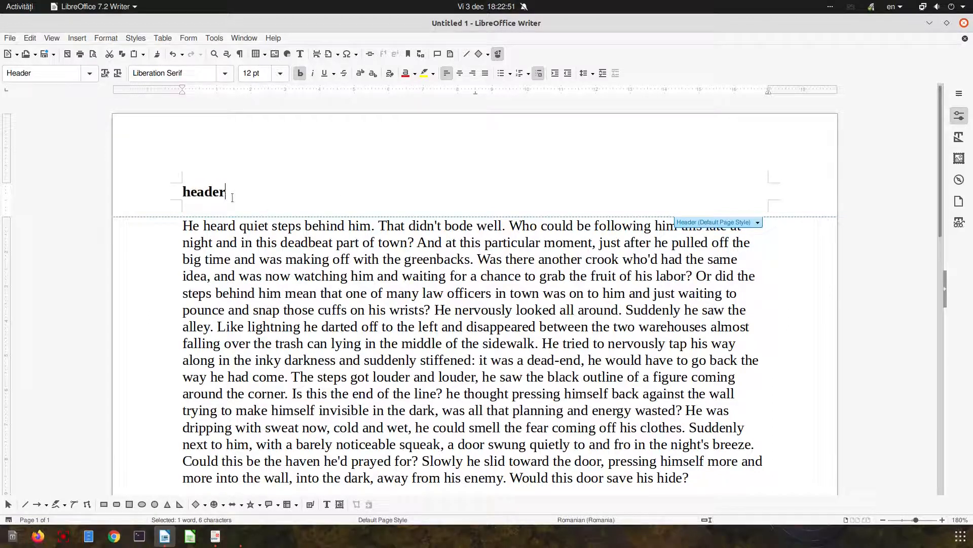
pyautogui.click(252, 245)
pyautogui.click(485, 73)
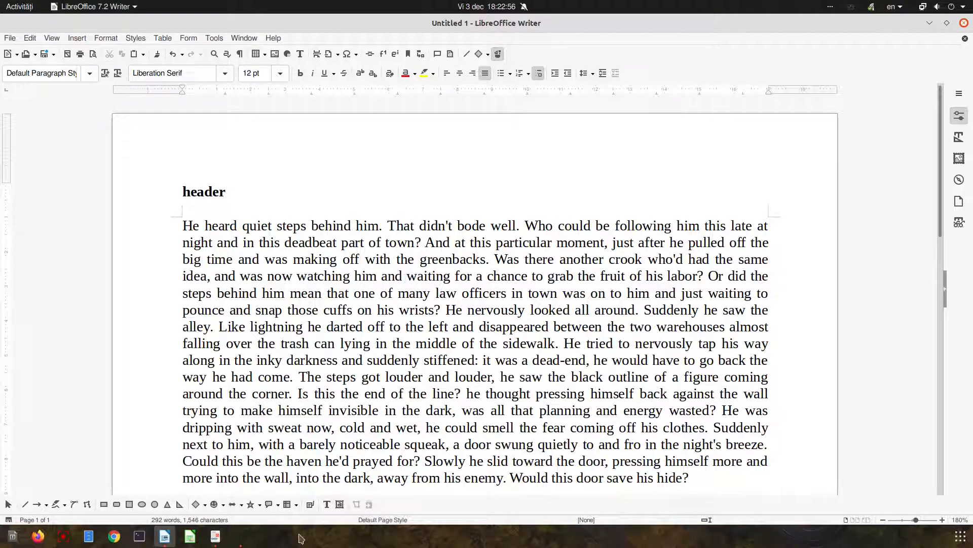
# Step: Switch to Top.pdf and examine the header text area and the page text body in the layout diagram
pyautogui.click(216, 536)
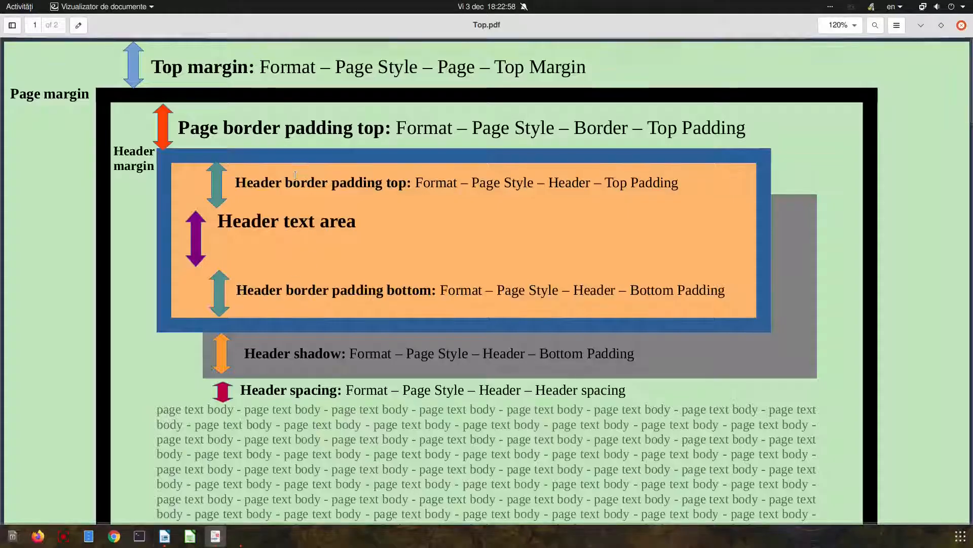
pyautogui.moveTo(220, 222); pyautogui.dragTo(346, 221)
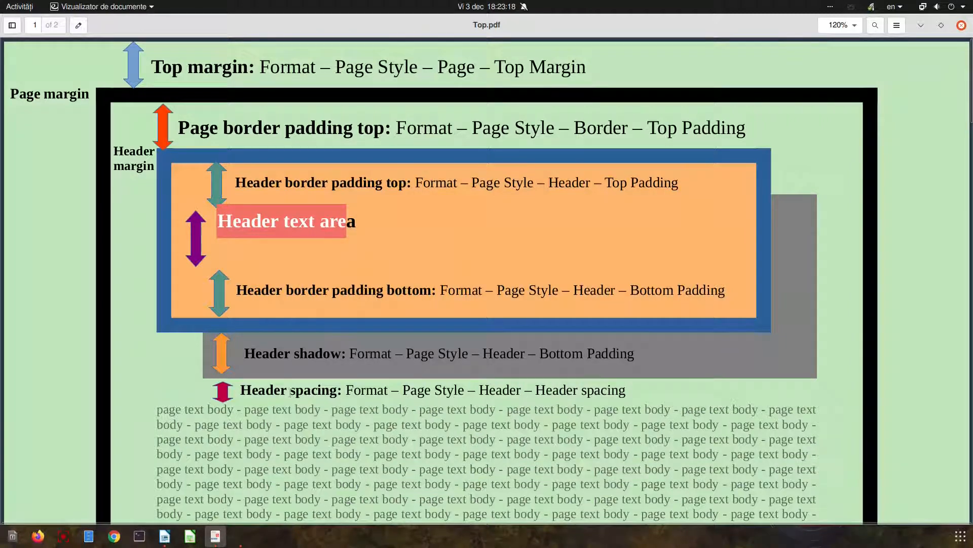
pyautogui.moveTo(191, 411); pyautogui.dragTo(250, 409)
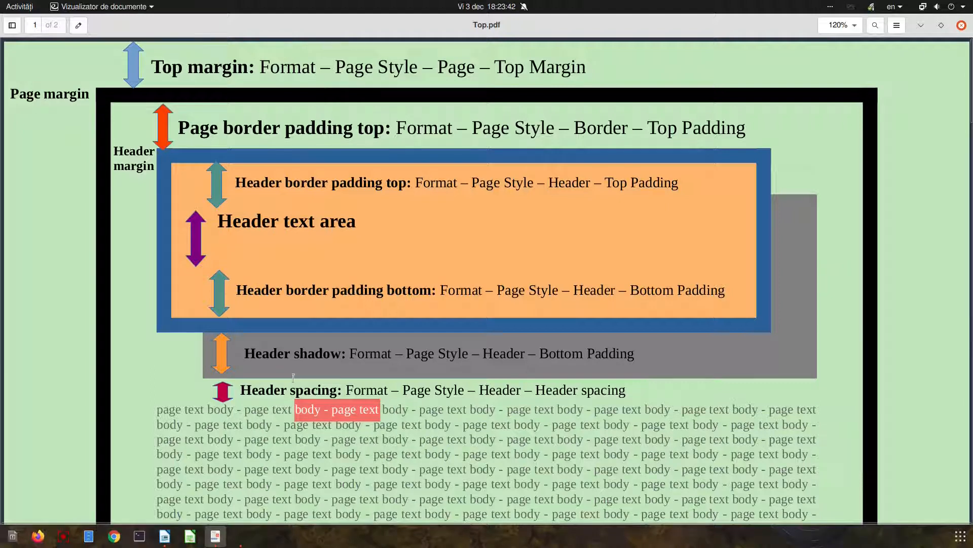
# Step: Switch back to Writer and place its window beside the layout diagram
pyautogui.click(170, 537)
pyautogui.moveTo(333, 28); pyautogui.dragTo(972, 70)
pyautogui.moveTo(510, 226); pyautogui.dragTo(396, 231)
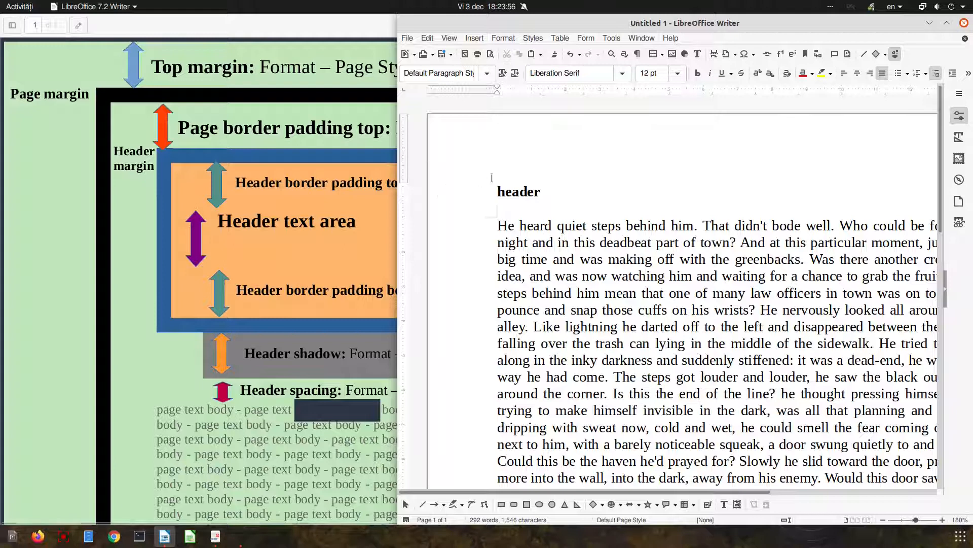
pyautogui.click(464, 186)
# Step: Fill the default page style's area with the light green color afd095
pyautogui.rightClick(535, 242)
pyautogui.click(588, 348)
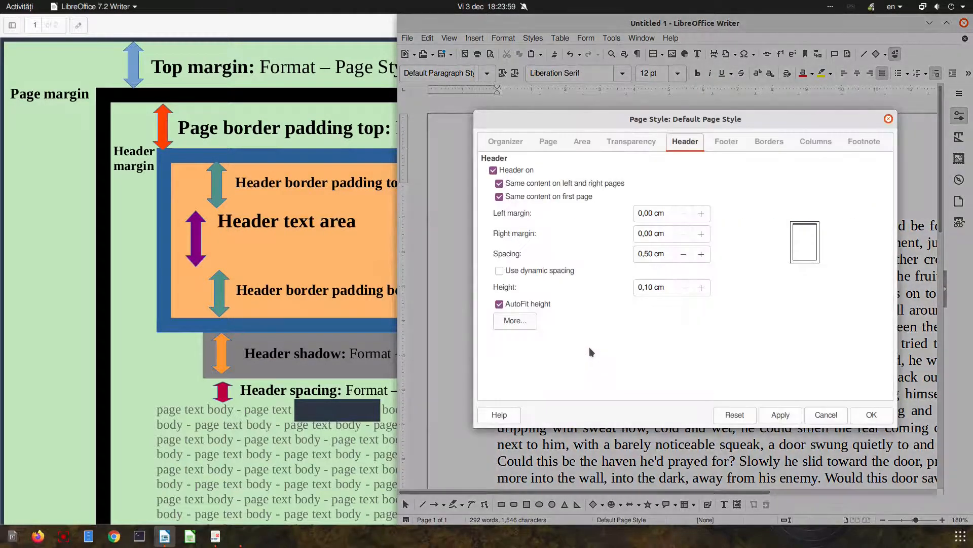
pyautogui.click(553, 141)
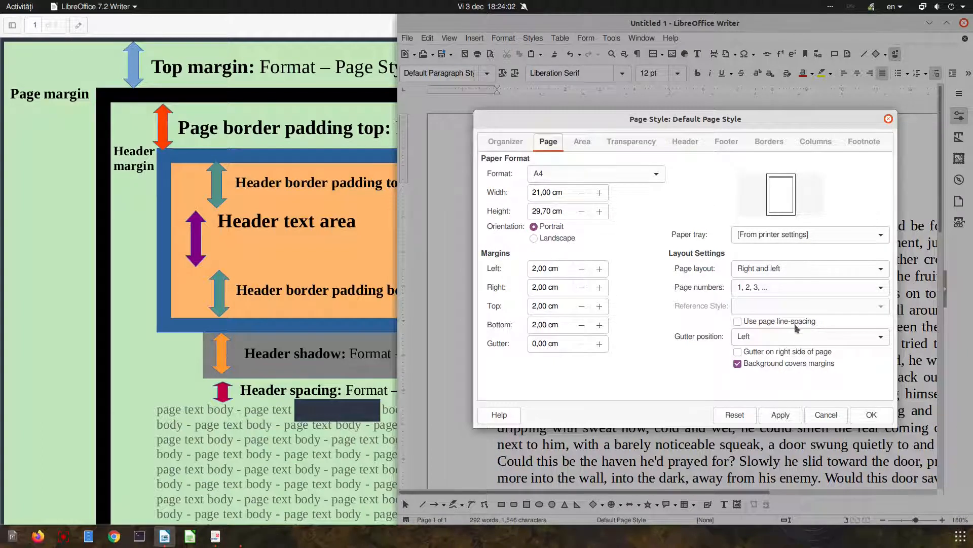
pyautogui.click(582, 141)
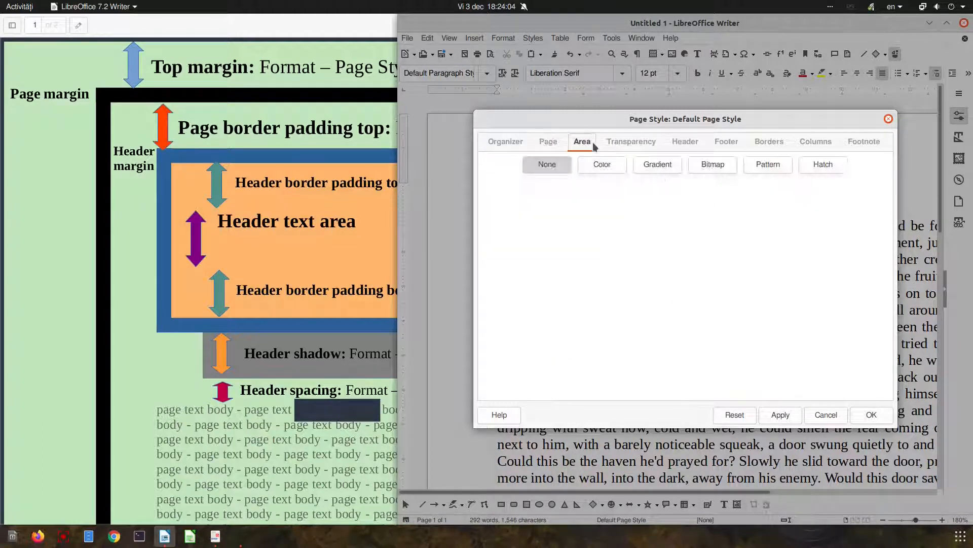
pyautogui.click(609, 165)
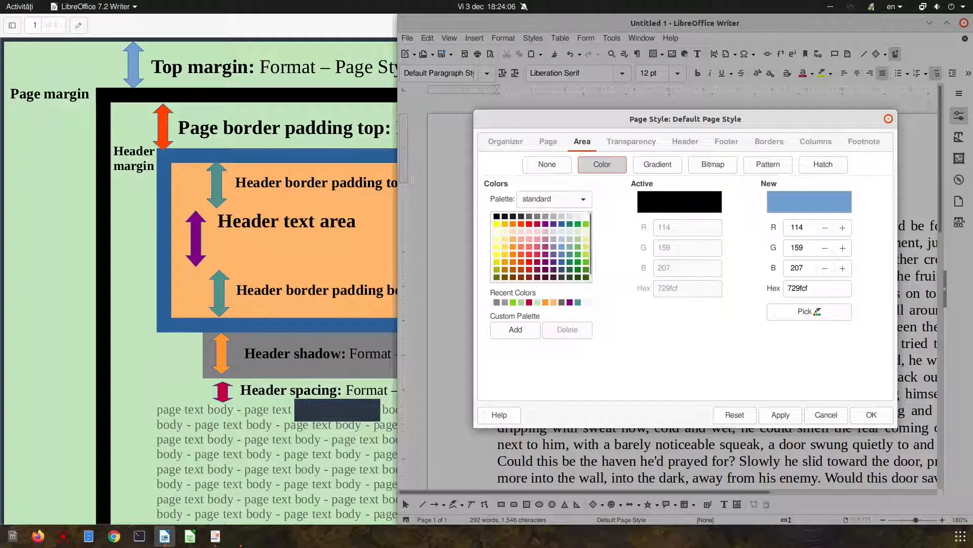
pyautogui.click(521, 302)
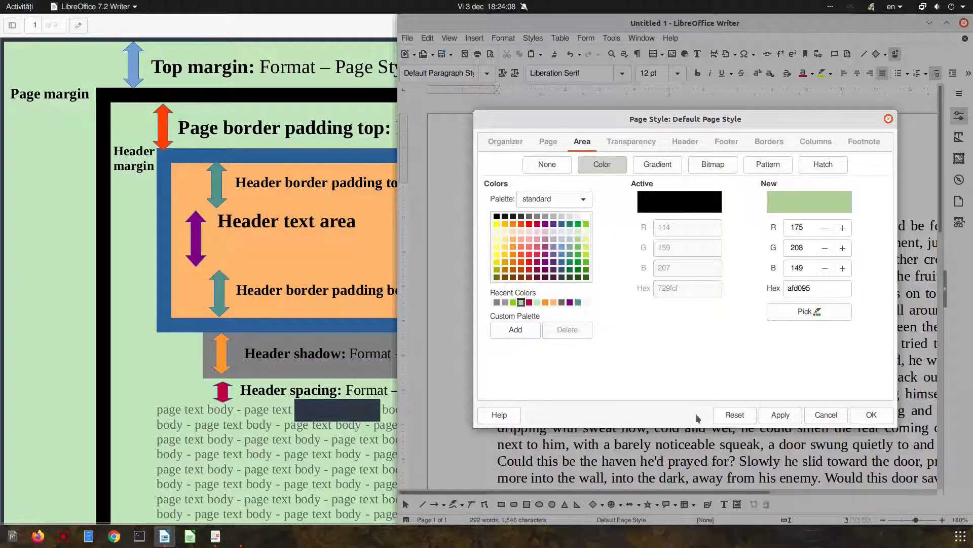
pyautogui.click(800, 415)
pyautogui.click(871, 415)
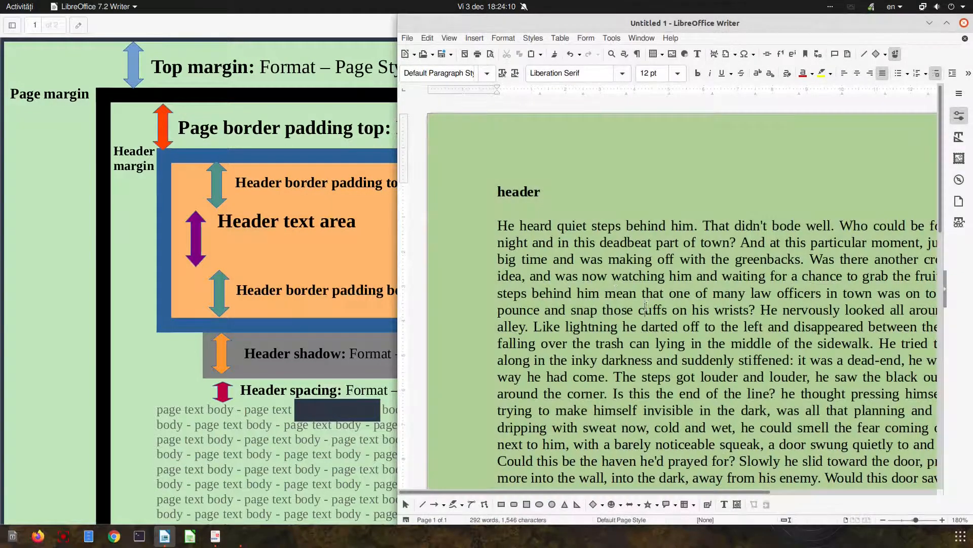
# Step: Set the top margin of the default page style to 0 cm
pyautogui.click(534, 188)
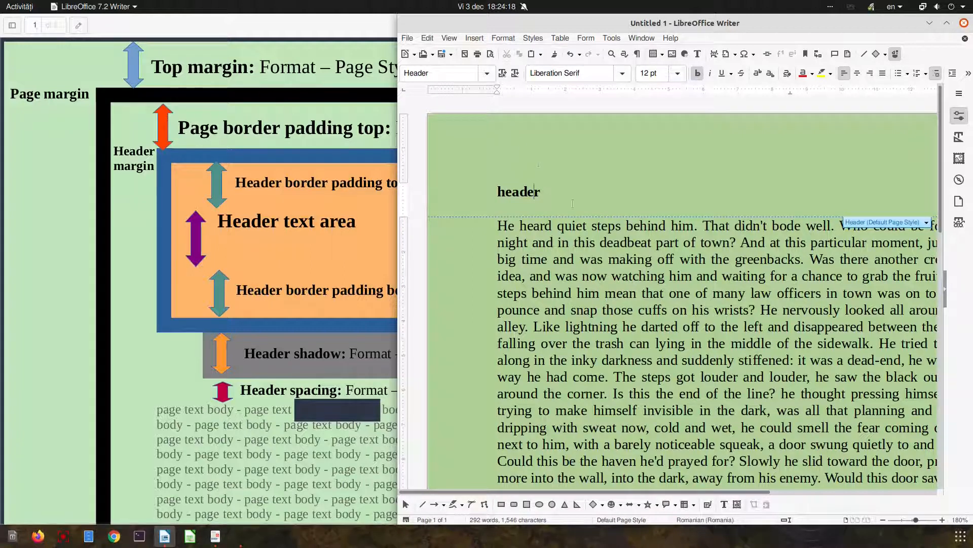
pyautogui.rightClick(487, 232)
pyautogui.click(514, 345)
pyautogui.click(549, 142)
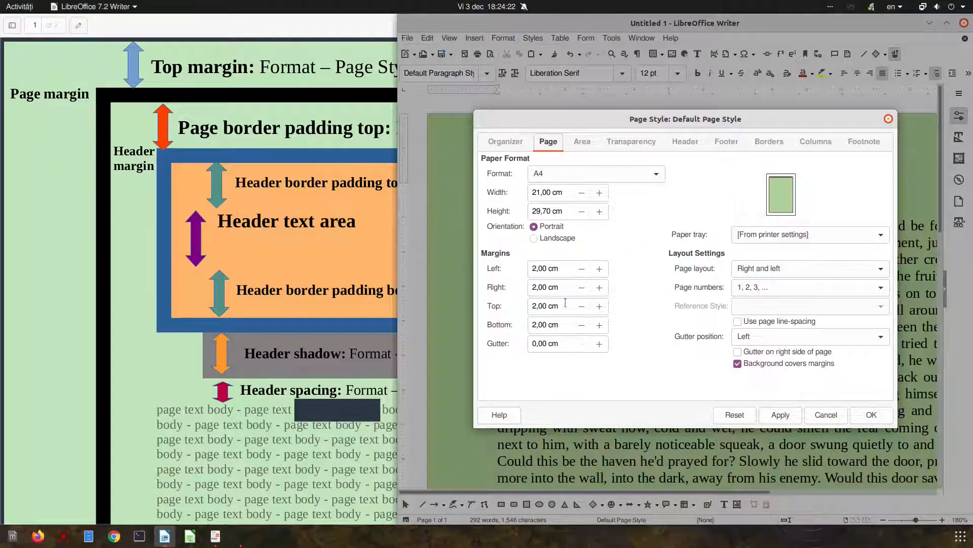
pyautogui.tripleClick(560, 305)
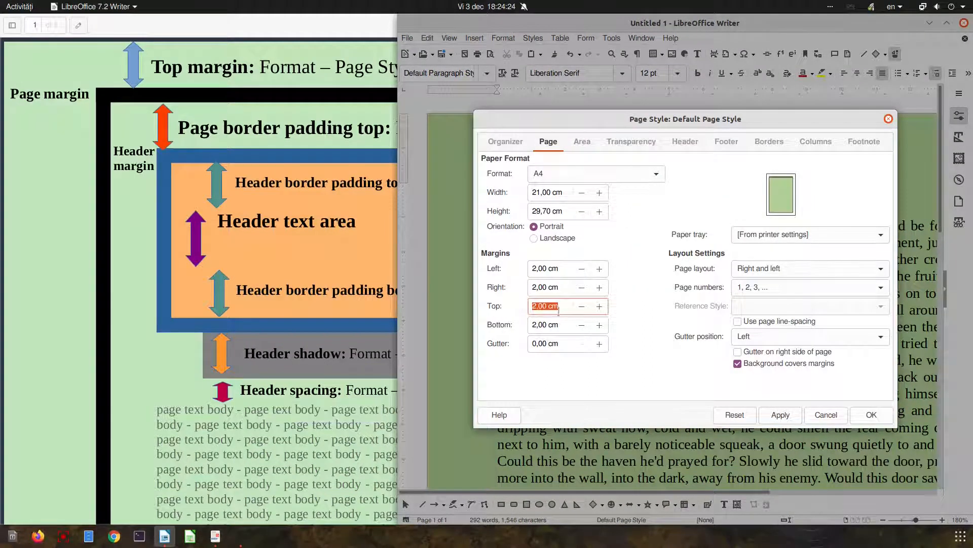
pyautogui.write('0')
pyautogui.press('Tab')
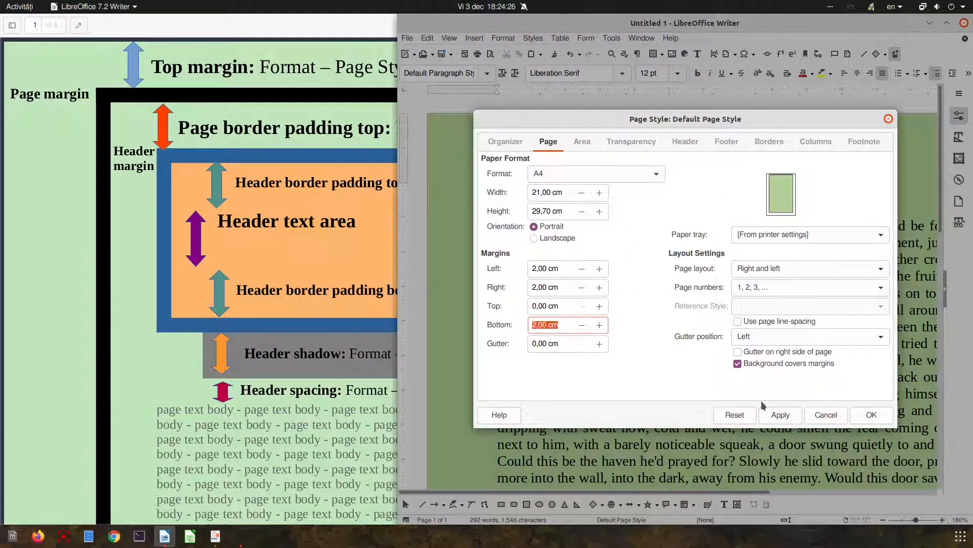
pyautogui.click(780, 415)
pyautogui.click(741, 293)
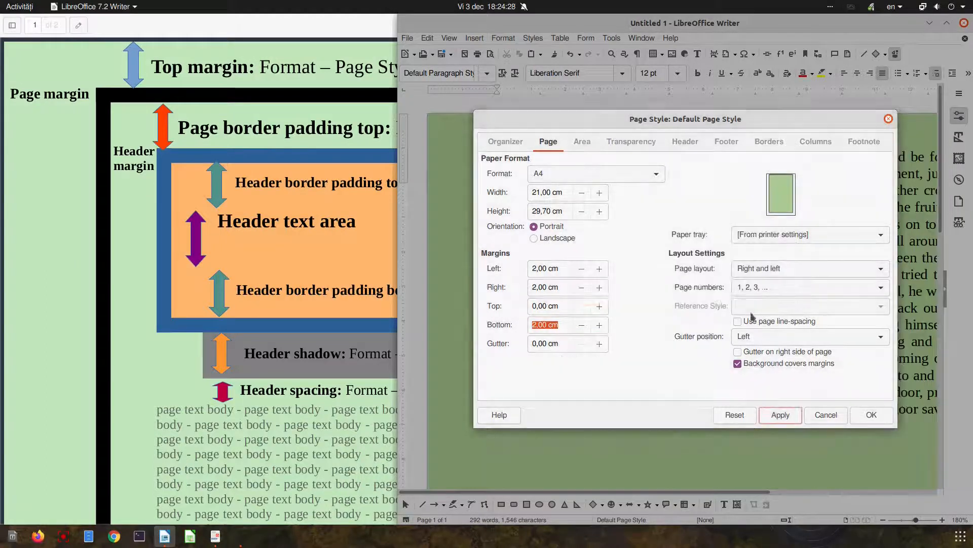
pyautogui.click(871, 415)
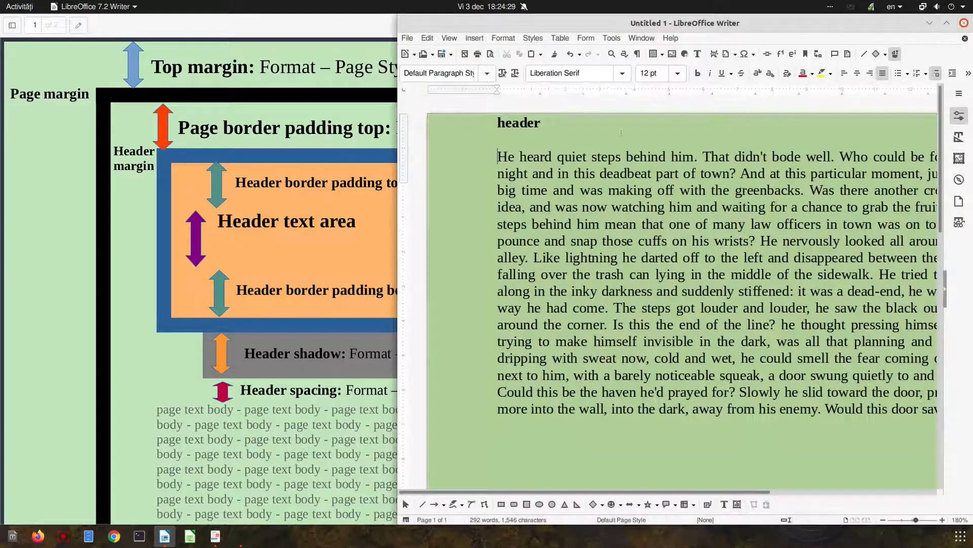
# Step: Set the header spacing of the default page style to 0 cm
pyautogui.rightClick(507, 141)
pyautogui.click(536, 248)
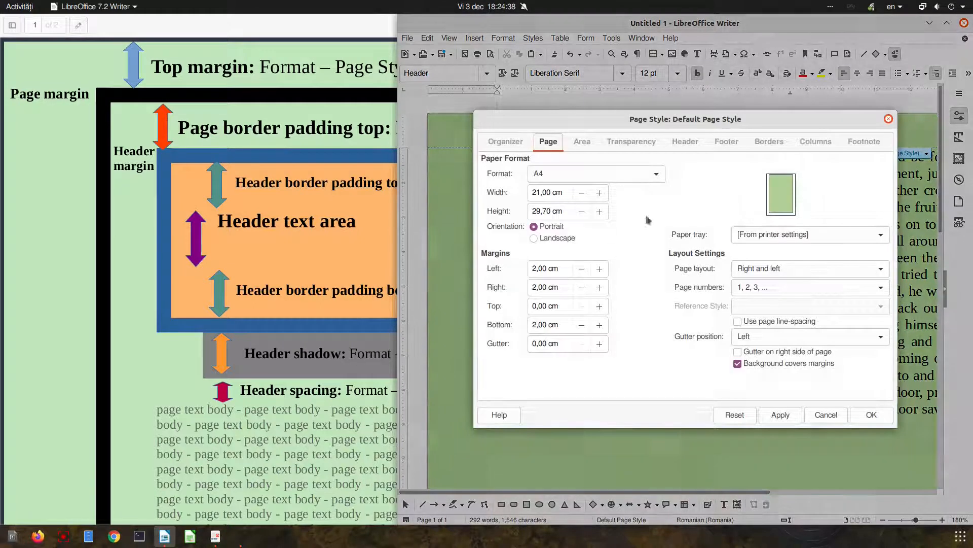
pyautogui.click(686, 142)
pyautogui.tripleClick(657, 250)
pyautogui.write('0,50')
pyautogui.press('Tab')
pyautogui.click(781, 415)
pyautogui.click(870, 414)
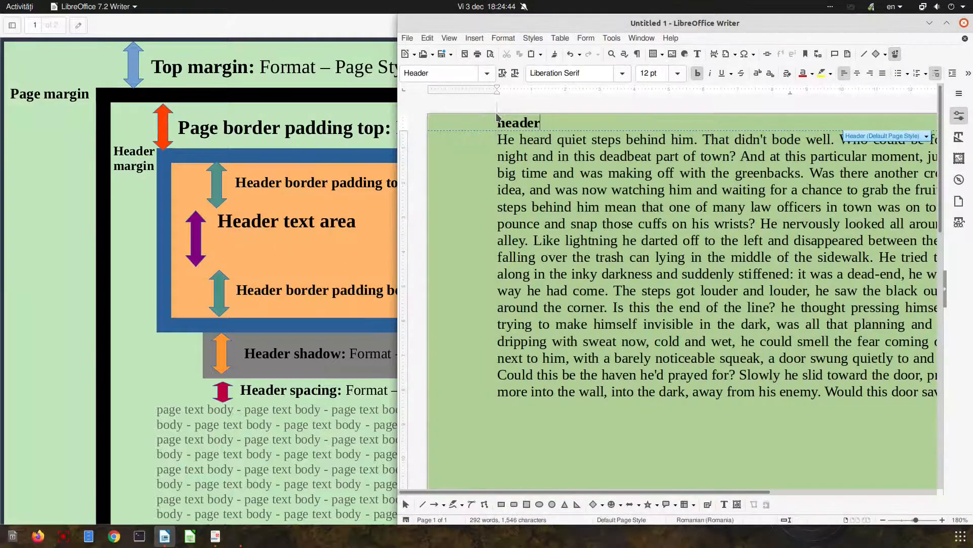
# Step: Highlight part of the body text and the header word to examine their position on the page
pyautogui.moveTo(501, 140); pyautogui.dragTo(534, 254)
pyautogui.click(537, 226)
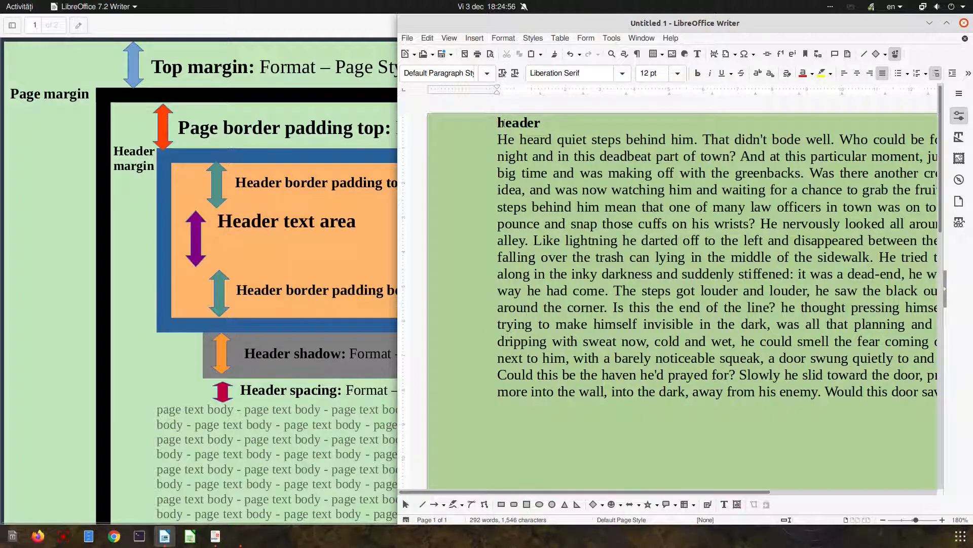
pyautogui.moveTo(498, 122); pyautogui.dragTo(546, 121)
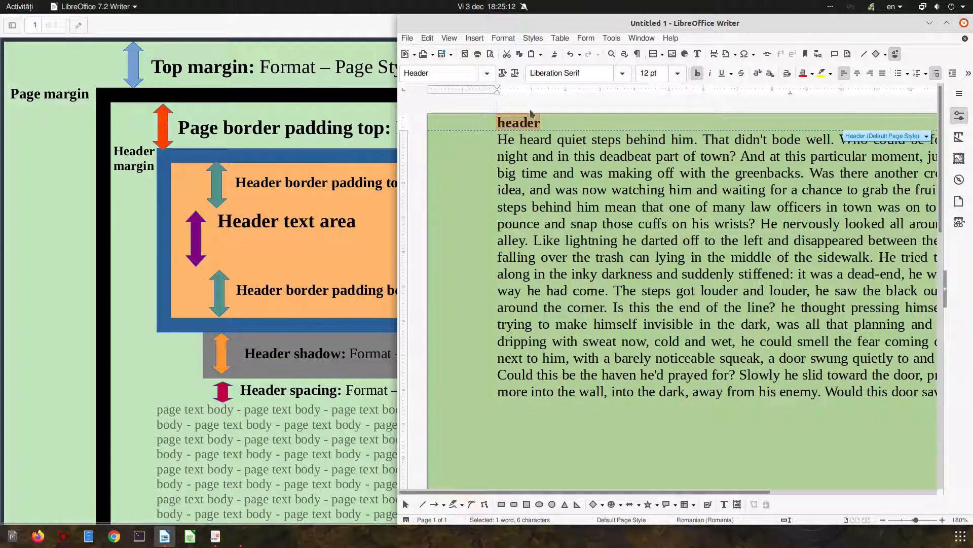
# Step: Set the top margin of the default page style to 1 cm
pyautogui.rightClick(514, 176)
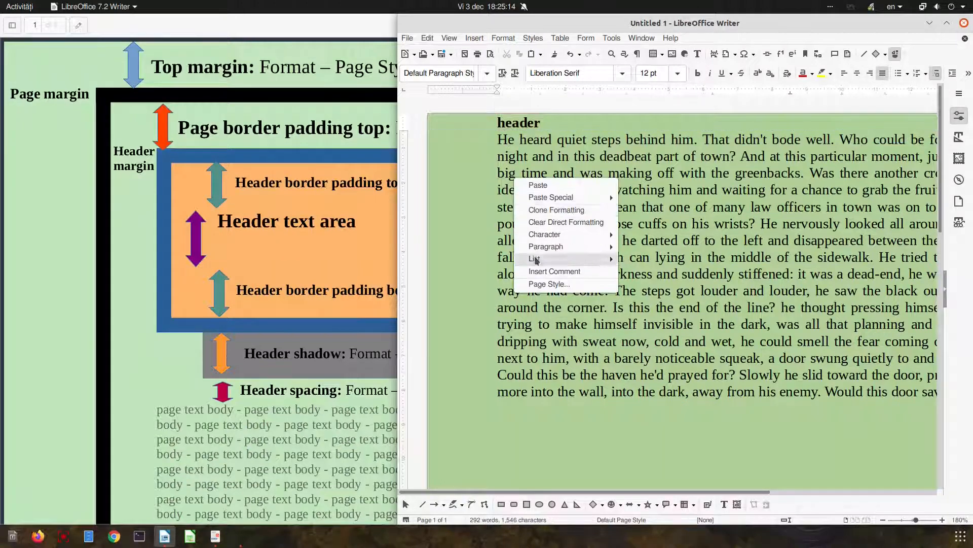
pyautogui.click(546, 286)
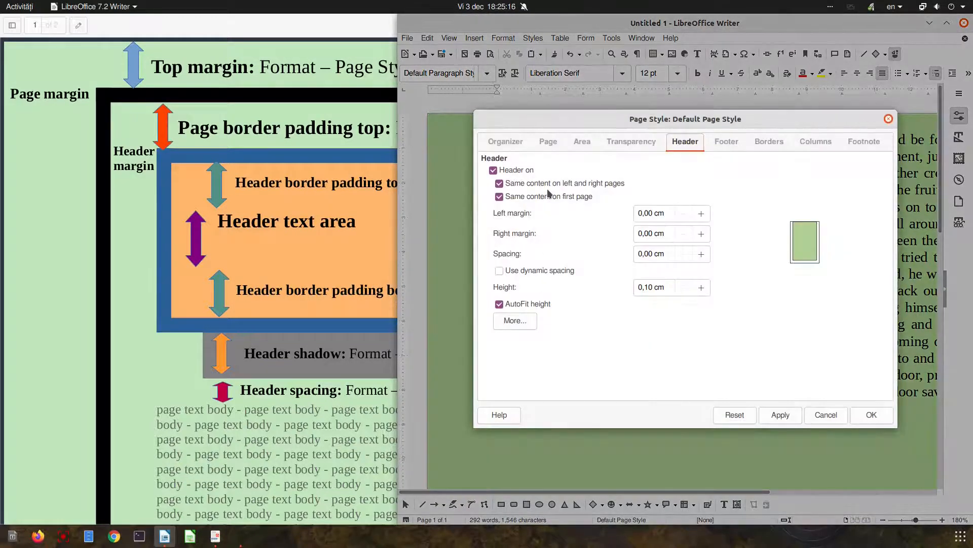
pyautogui.click(554, 143)
pyautogui.click(556, 305)
pyautogui.write('1')
pyautogui.press('Tab')
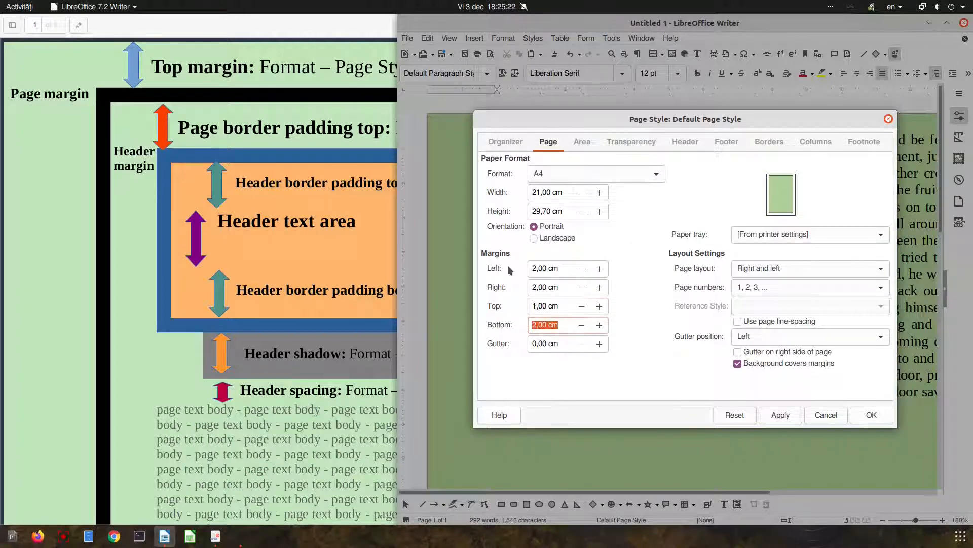
pyautogui.click(781, 416)
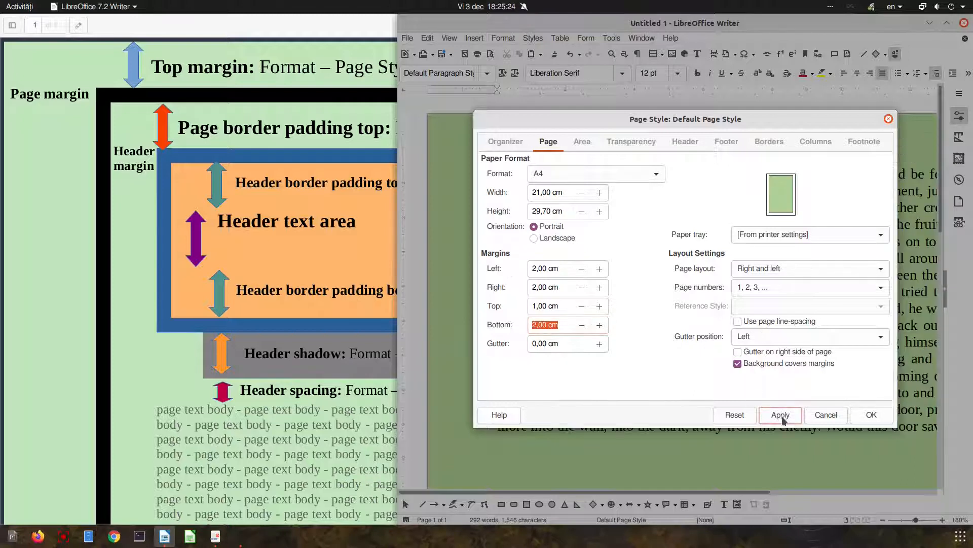
pyautogui.click(870, 414)
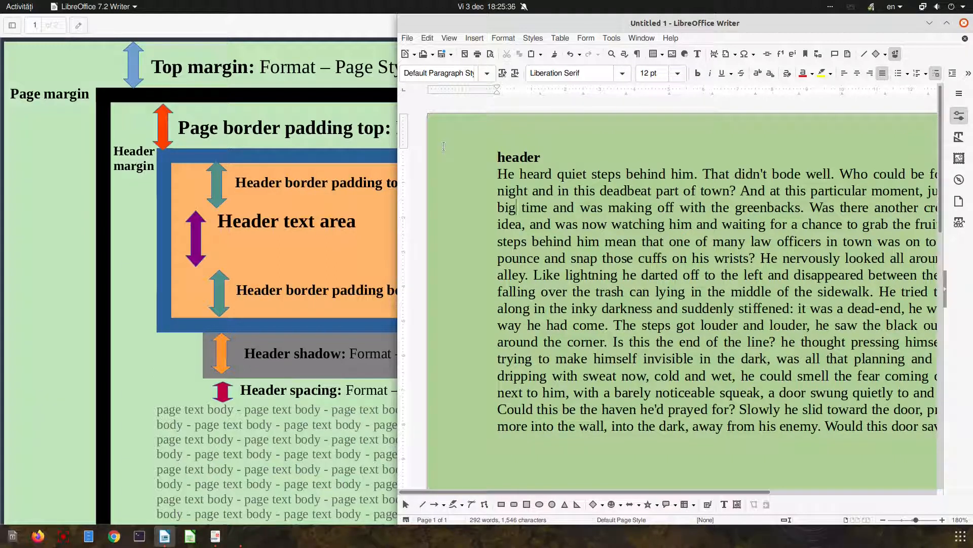
# Step: Apply a box border around all four sides in the default page style
pyautogui.rightClick(576, 145)
pyautogui.click(606, 248)
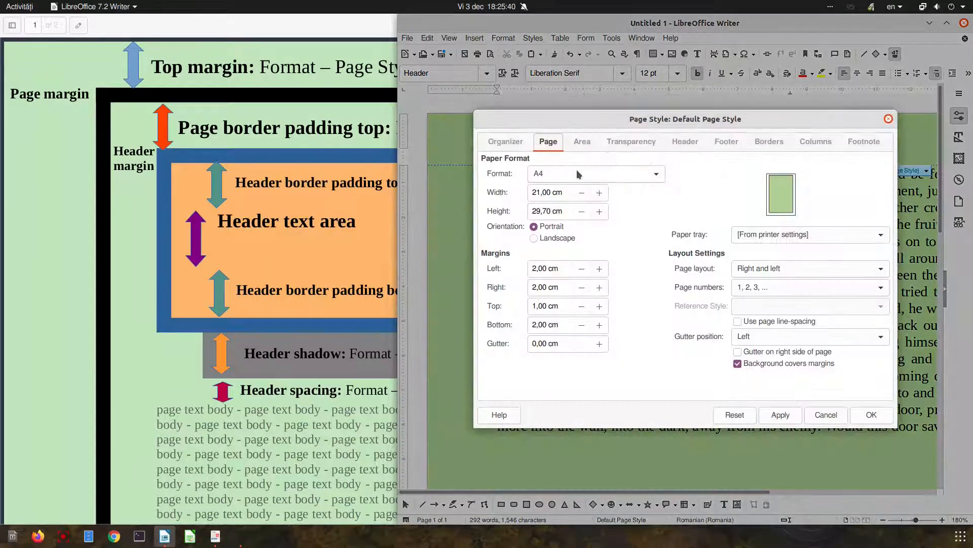
pyautogui.click(757, 145)
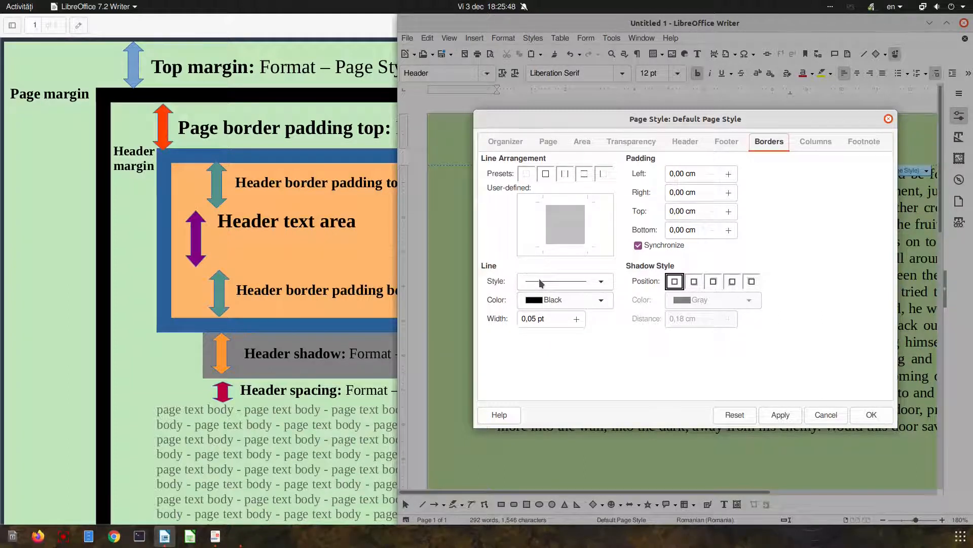
pyautogui.click(550, 174)
pyautogui.click(783, 415)
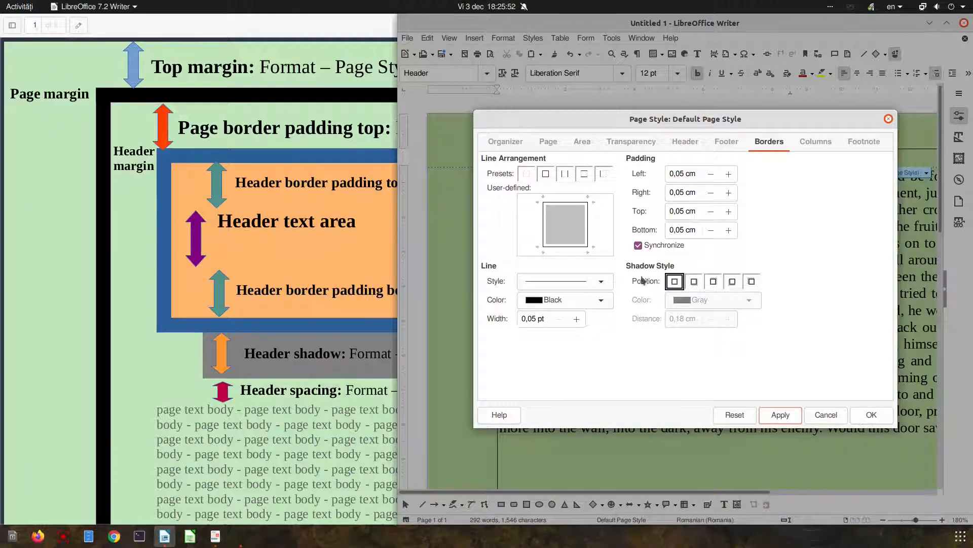
# Step: Set the line width of the page border in the default page style to 4 pt
pyautogui.moveTo(547, 323); pyautogui.dragTo(502, 317)
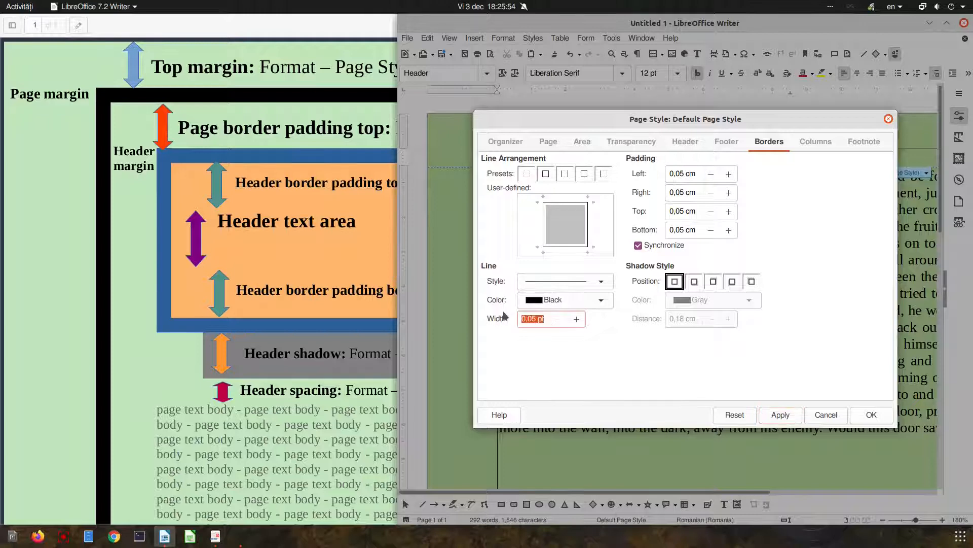
pyautogui.write('4')
pyautogui.press('Tab')
pyautogui.click(781, 415)
pyautogui.click(871, 414)
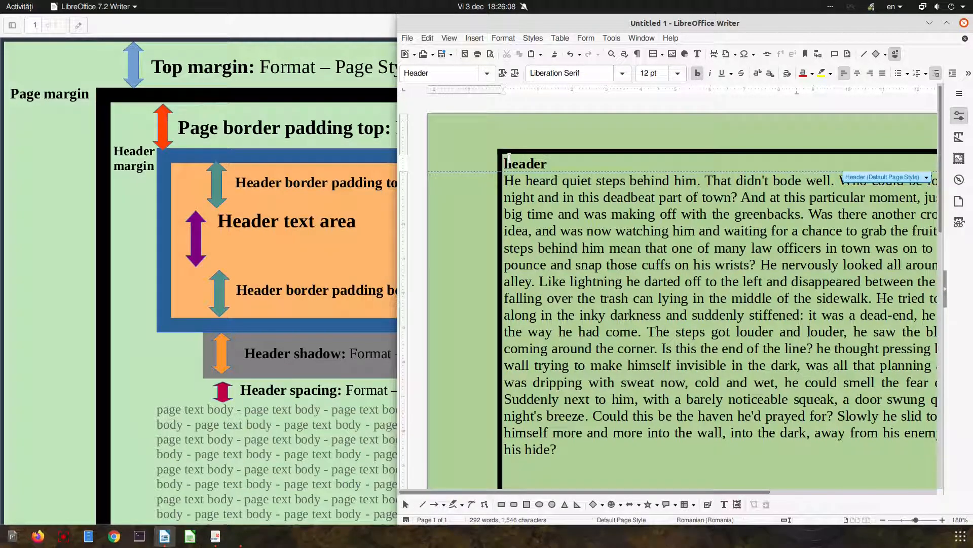
# Step: Set the page border padding to 1 cm on all four sides and turn off padding synchronization
pyautogui.click(221, 219)
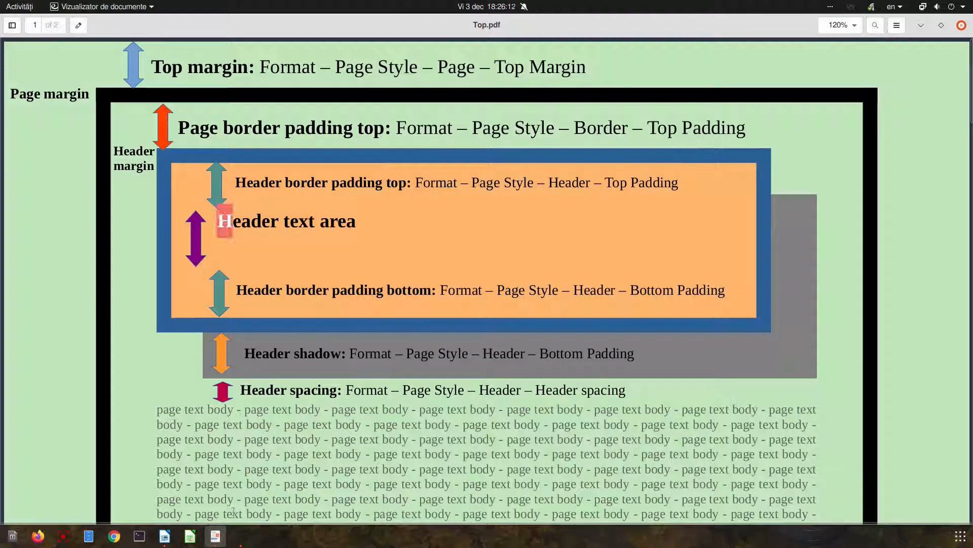
pyautogui.click(165, 536)
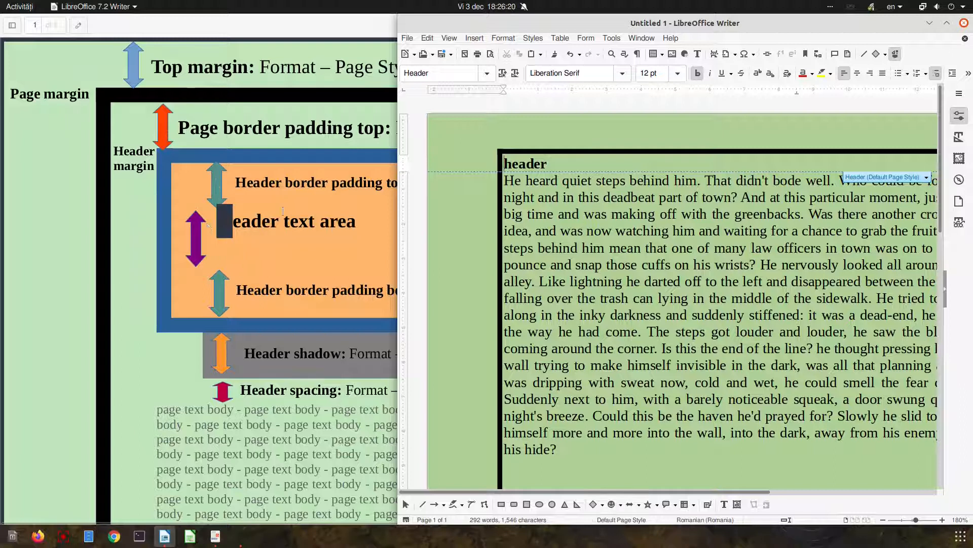
pyautogui.click(553, 223)
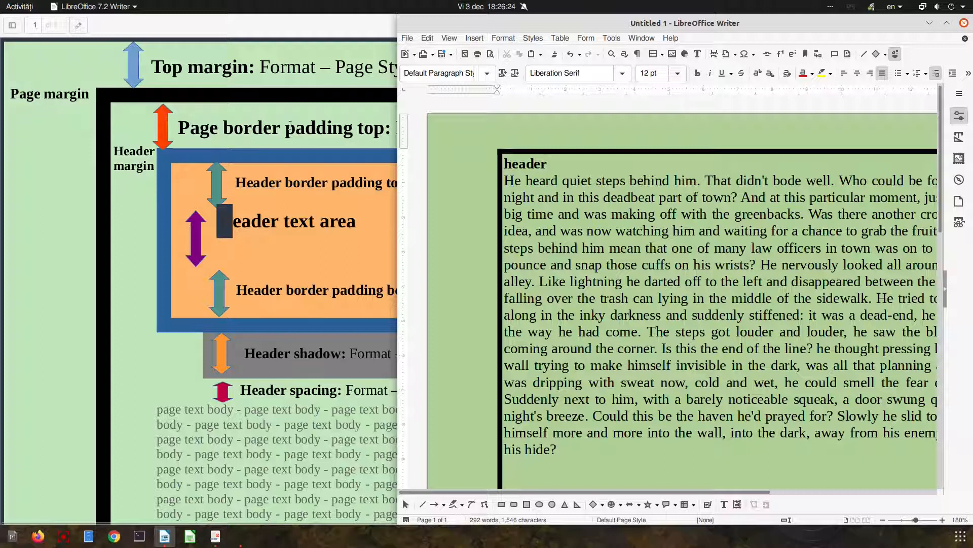
pyautogui.rightClick(540, 170)
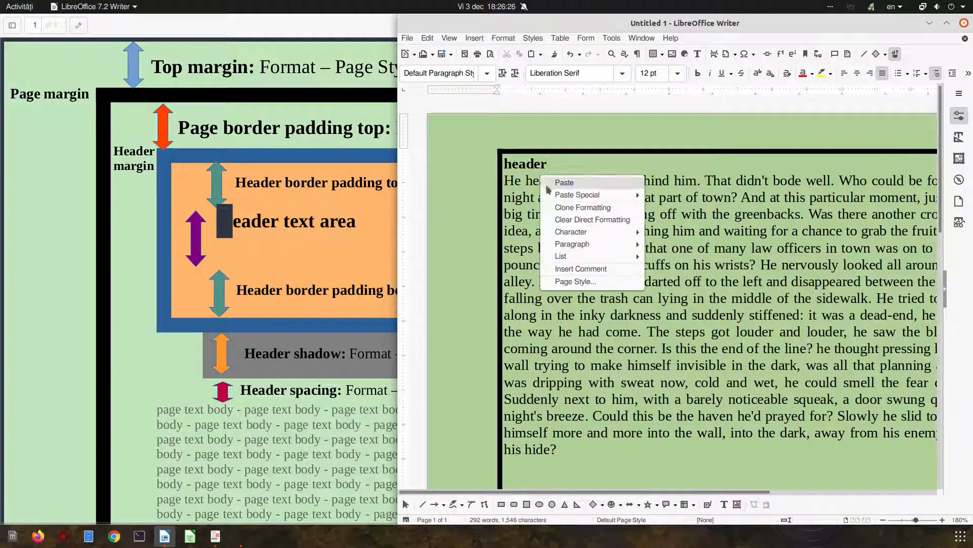
pyautogui.click(593, 280)
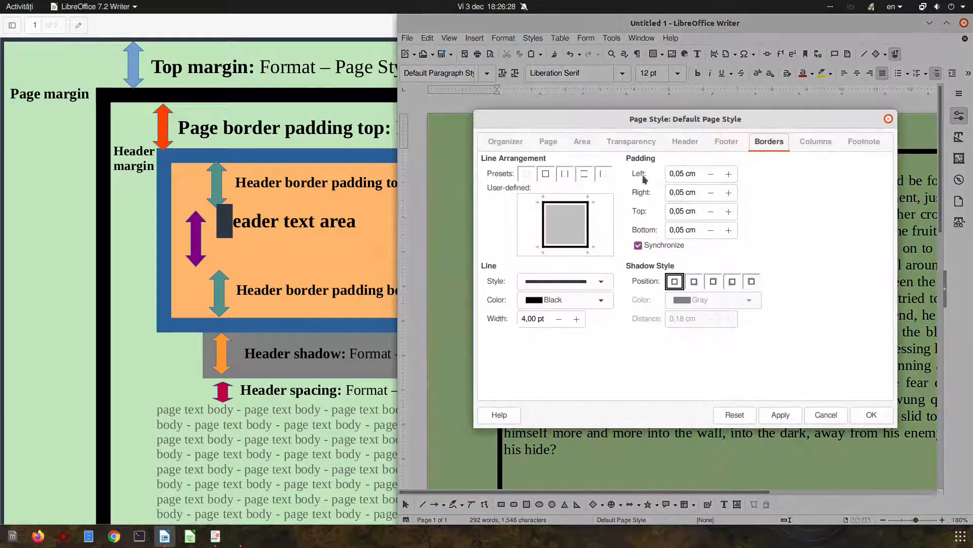
pyautogui.click(697, 212)
pyautogui.write('1')
pyautogui.click(683, 244)
pyautogui.click(780, 415)
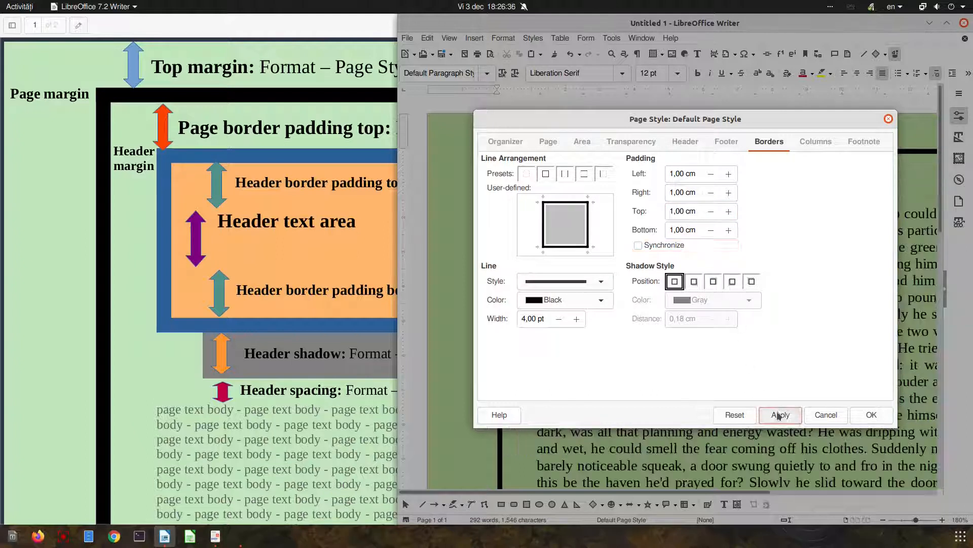
pyautogui.click(870, 416)
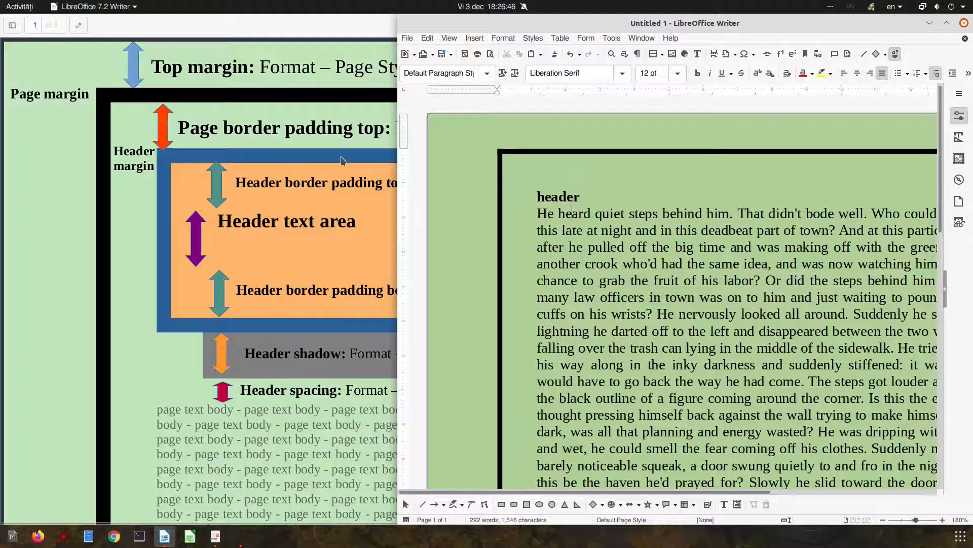
# Step: Add a 4 pt box border around all four sides of the header in the default page style
pyautogui.rightClick(589, 196)
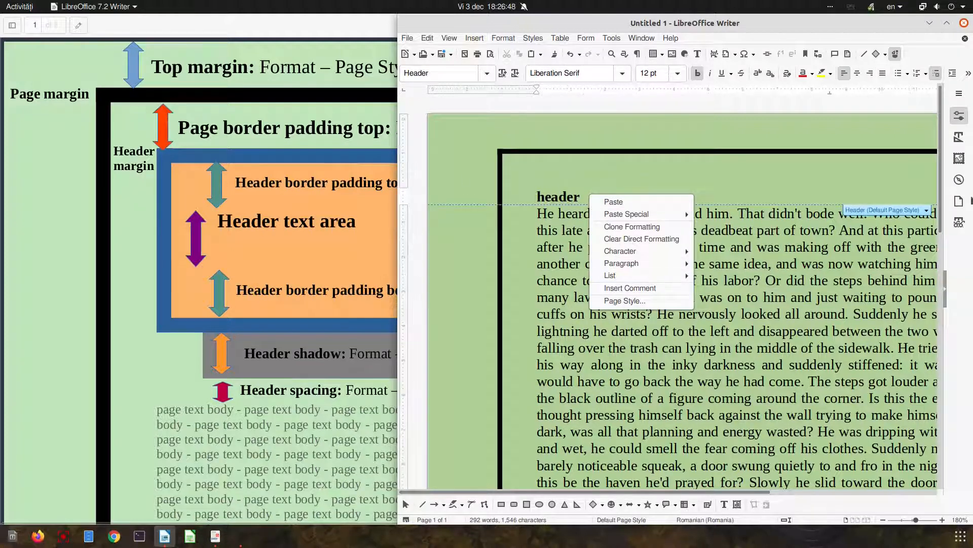
pyautogui.click(893, 214)
pyautogui.click(894, 212)
pyautogui.click(892, 223)
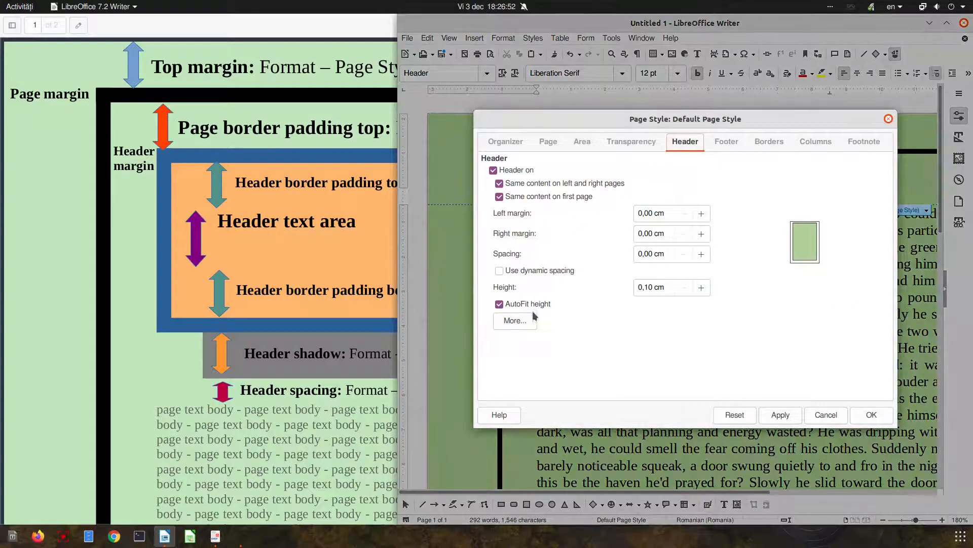
pyautogui.click(515, 321)
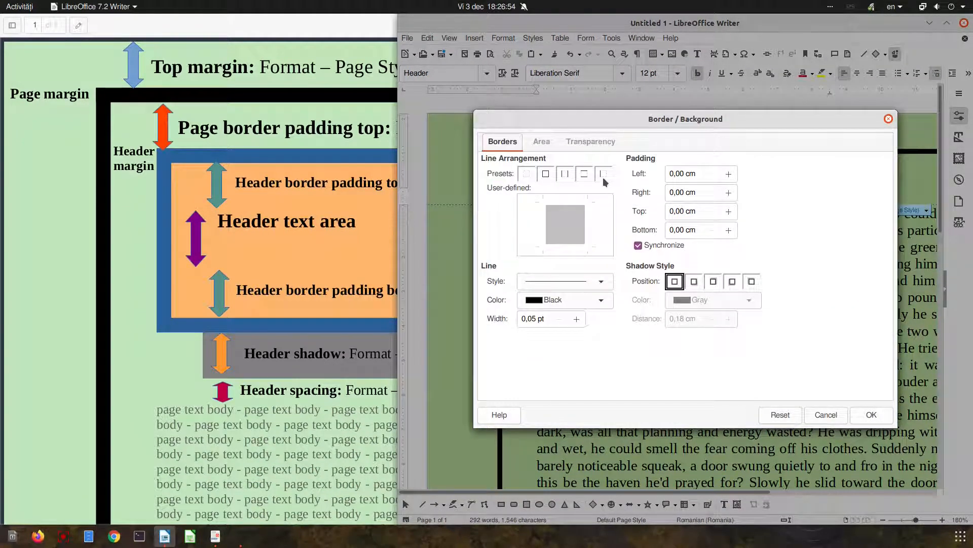
pyautogui.click(555, 174)
pyautogui.moveTo(545, 318); pyautogui.dragTo(508, 318)
pyautogui.write('4')
pyautogui.press('Tab')
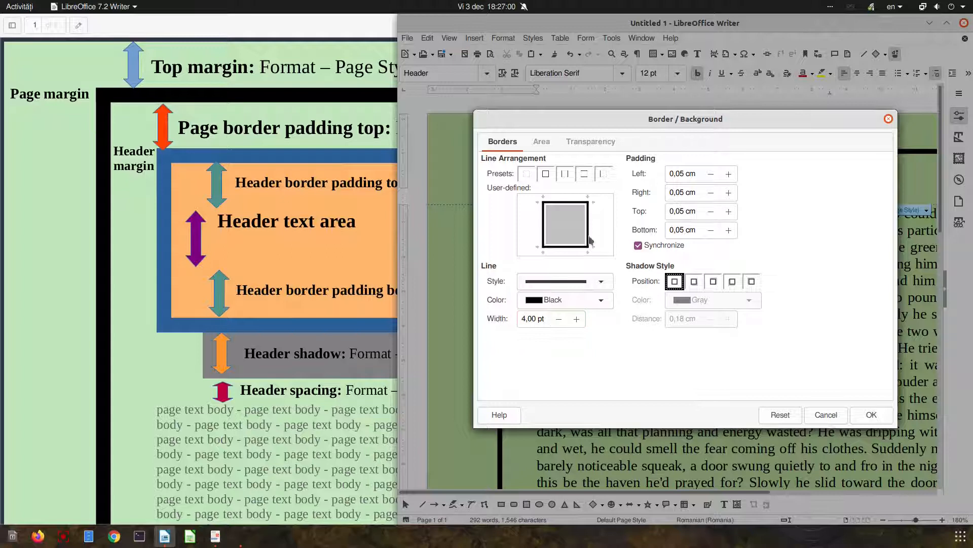
pyautogui.click(869, 421)
pyautogui.click(780, 415)
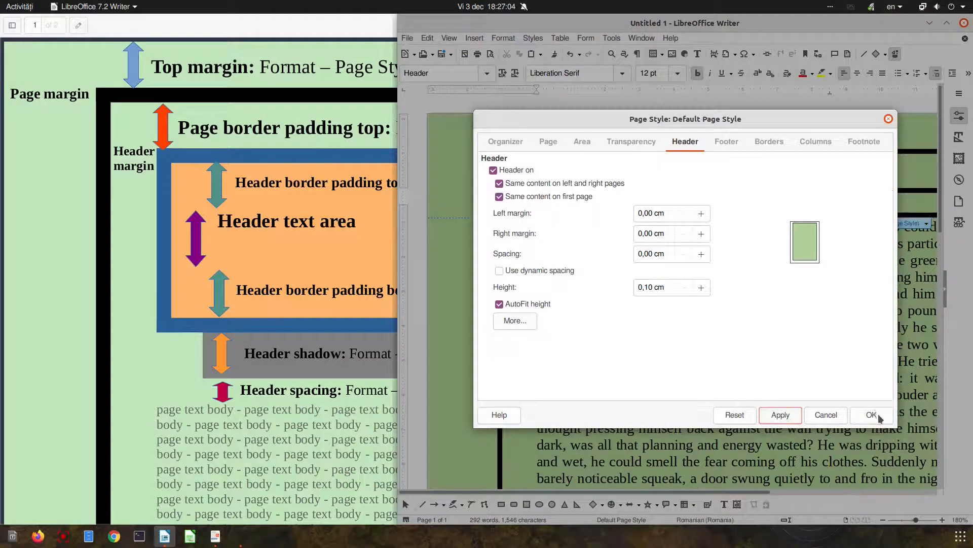
pyautogui.click(871, 414)
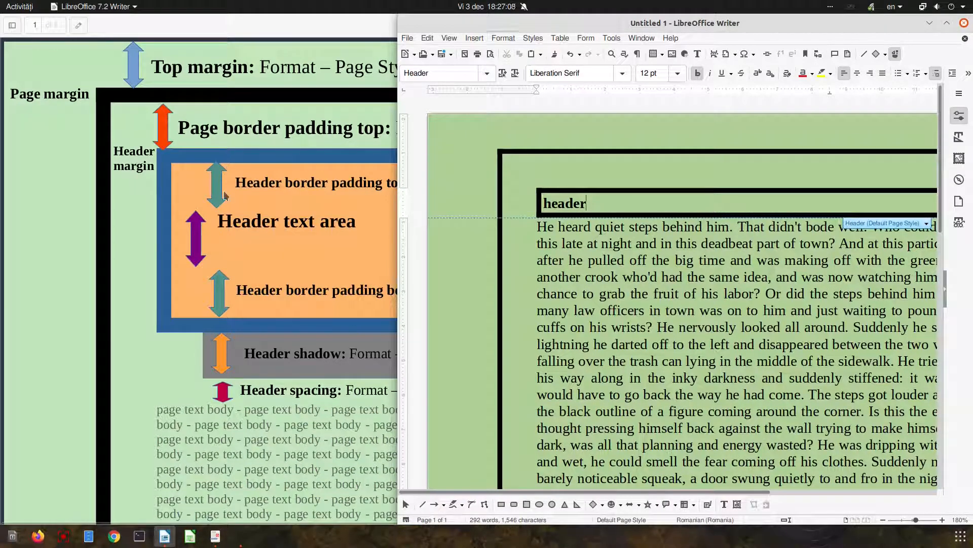
# Step: Turn off padding synchronization in the header's border settings
pyautogui.rightClick(594, 205)
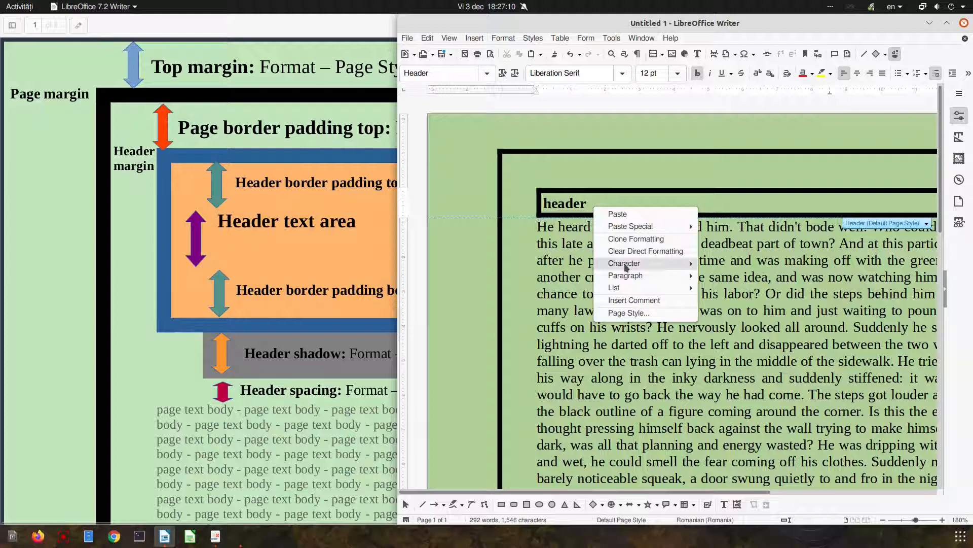
pyautogui.click(639, 313)
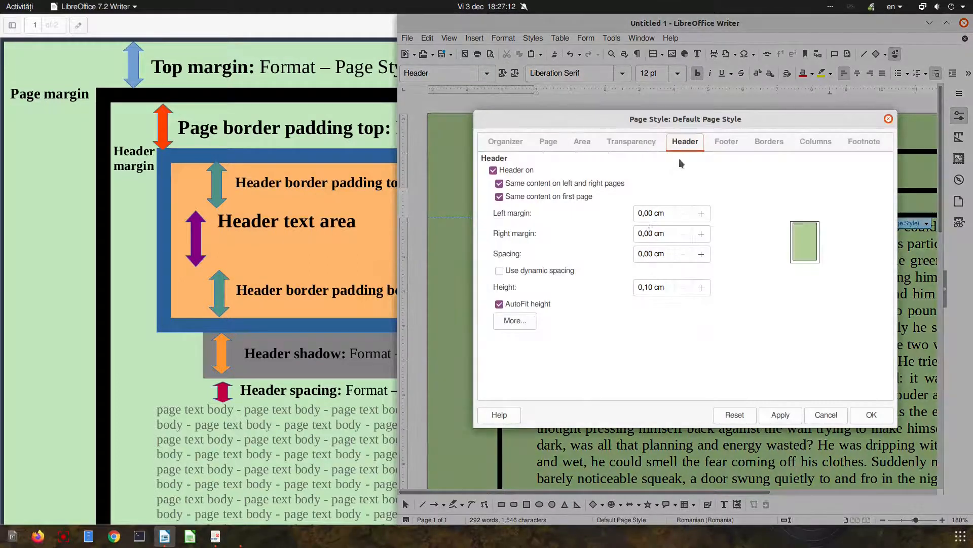
pyautogui.click(516, 319)
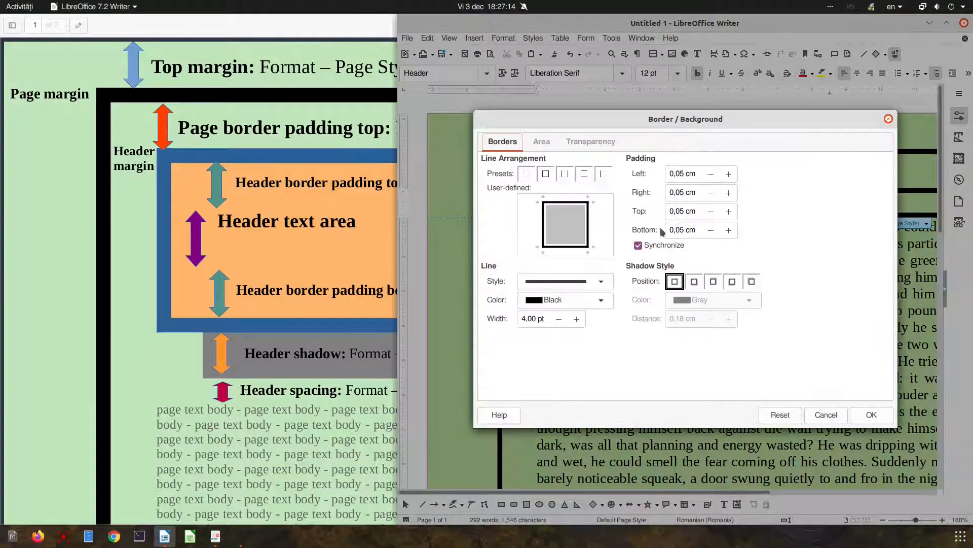
pyautogui.moveTo(696, 209); pyautogui.dragTo(667, 211)
pyautogui.click(656, 245)
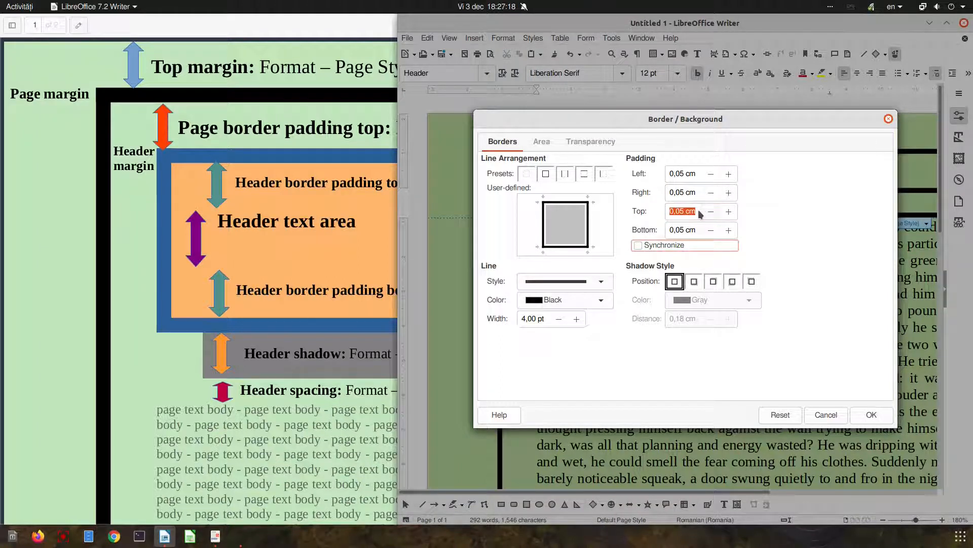
# Step: Set the header border's top and bottom padding to 1 cm and apply it to the page style
pyautogui.click(680, 209)
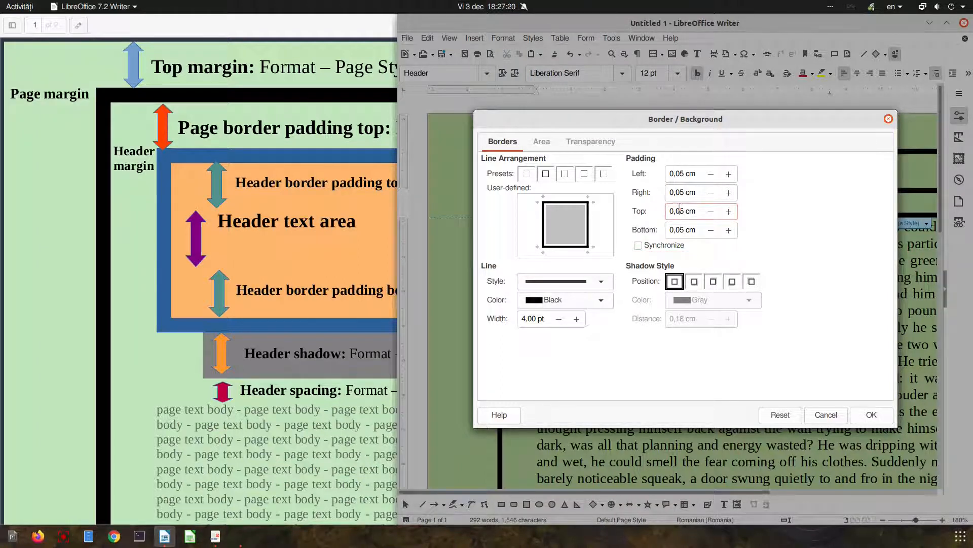
pyautogui.write('1')
pyautogui.hotkey('shift', 'Tab')
pyautogui.press('Tab')
pyautogui.press('Tab')
pyautogui.write('1')
pyautogui.press('Tab')
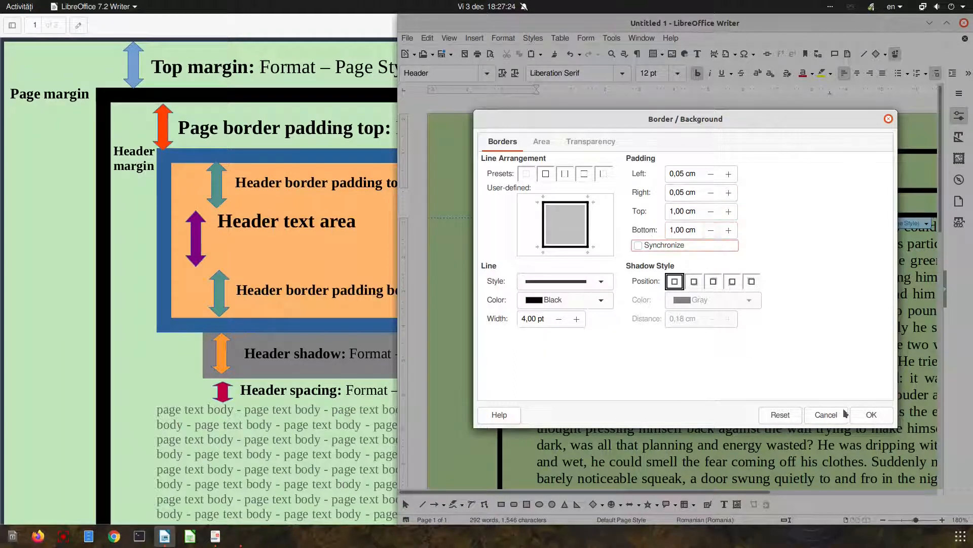
pyautogui.click(862, 415)
pyautogui.click(788, 416)
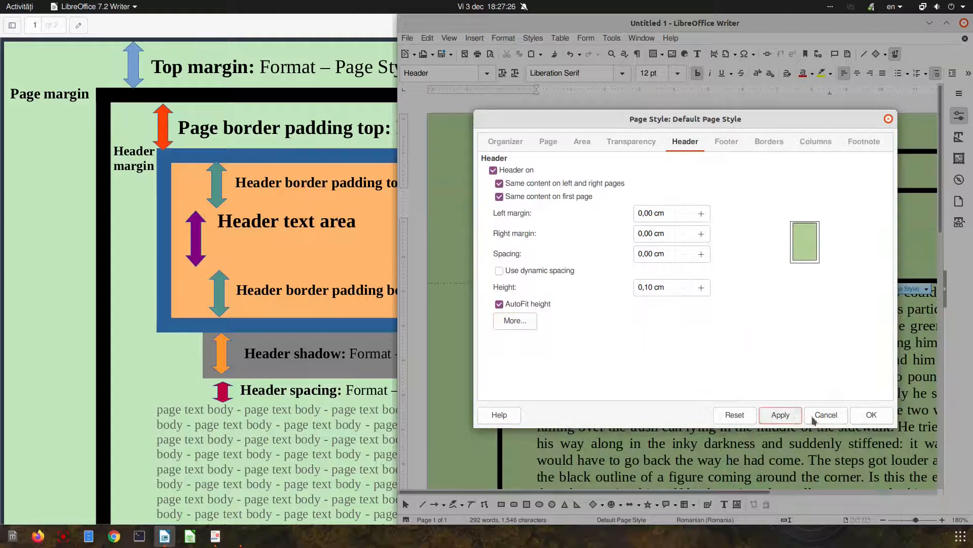
pyautogui.click(869, 414)
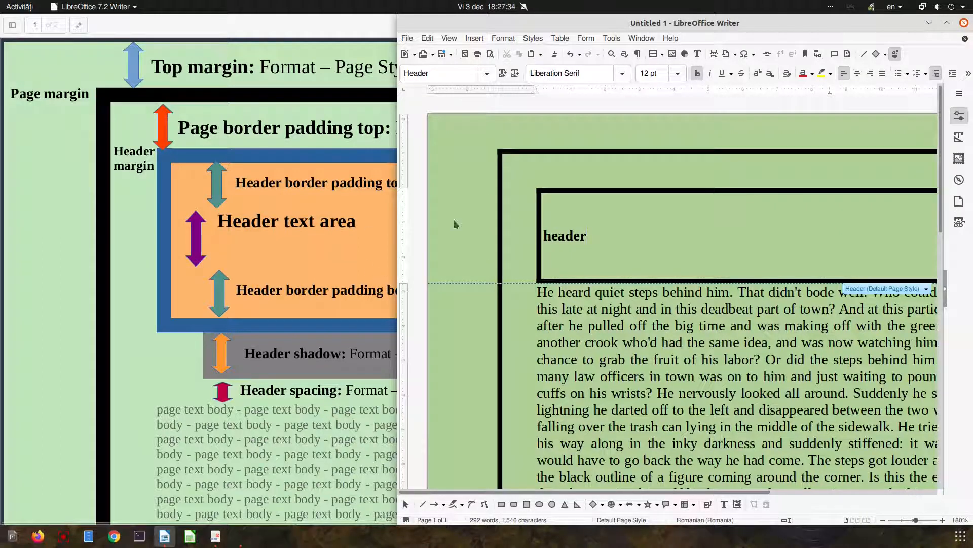
# Step: Give the header a shadow cast to the bottom right with a distance of 1 cm
pyautogui.scroll(-3, 309, 232)
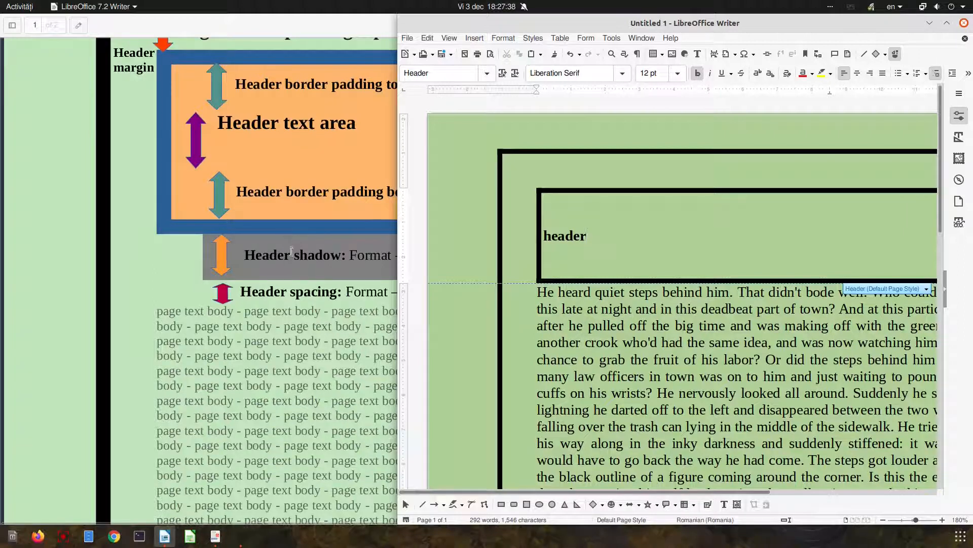
pyautogui.rightClick(621, 254)
pyautogui.click(628, 341)
pyautogui.click(515, 320)
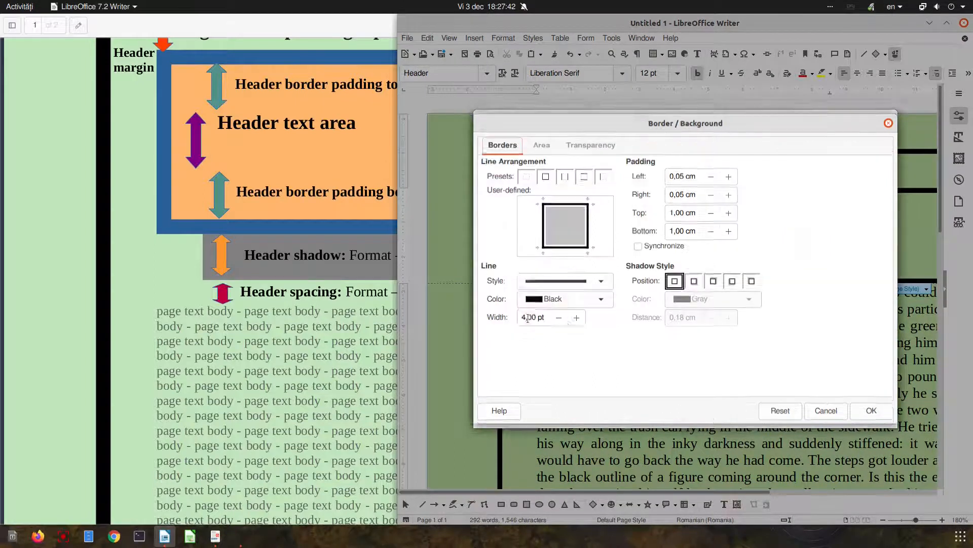
pyautogui.click(695, 282)
pyautogui.click(729, 319)
pyautogui.click(728, 319)
pyautogui.moveTo(696, 318); pyautogui.dragTo(671, 319)
pyautogui.write('1')
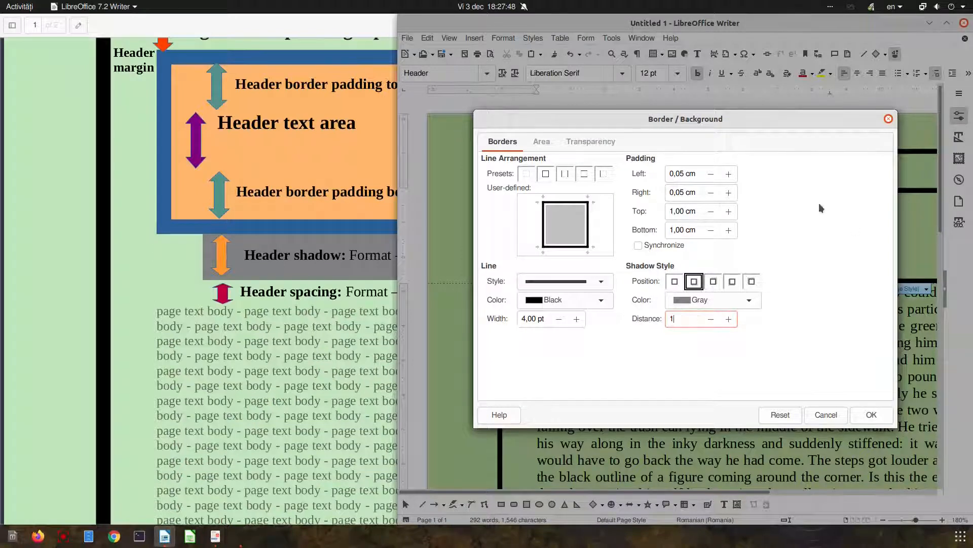
# Step: Change the header shadow's color to a very light gray and apply it to the page style
pyautogui.click(755, 302)
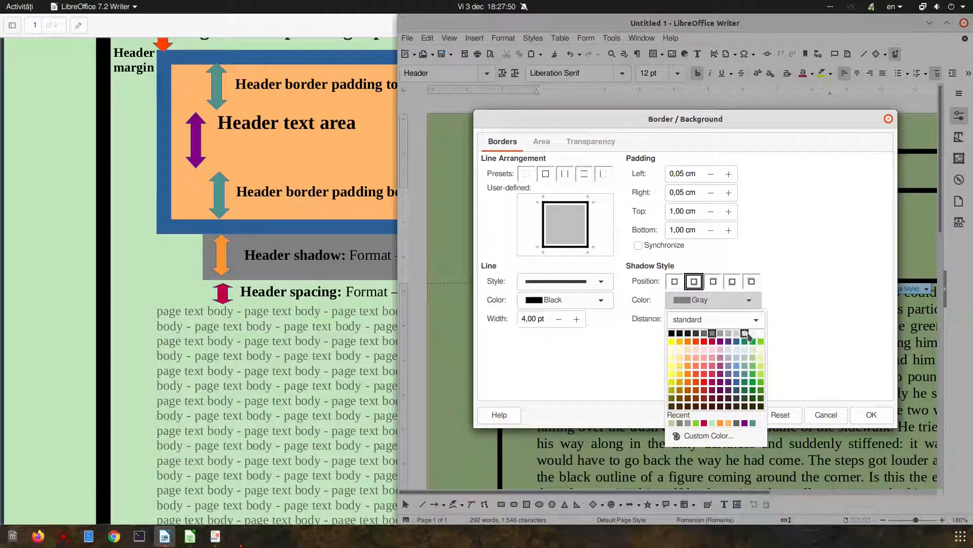
pyautogui.click(741, 332)
pyautogui.click(870, 414)
pyautogui.click(779, 415)
pyautogui.click(836, 412)
pyautogui.click(715, 344)
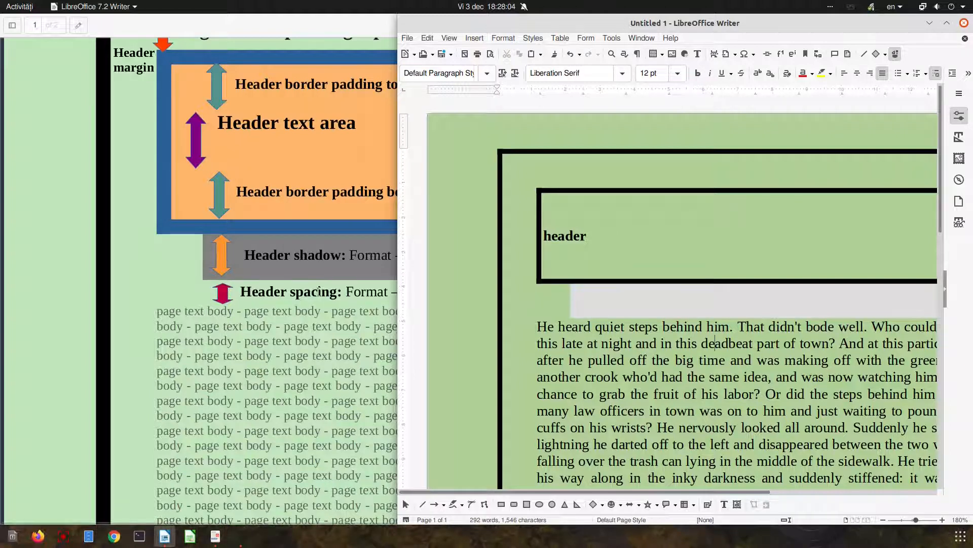
# Step: Set the header spacing of the default page style to 0,5 cm
pyautogui.rightClick(597, 253)
pyautogui.press('Escape')
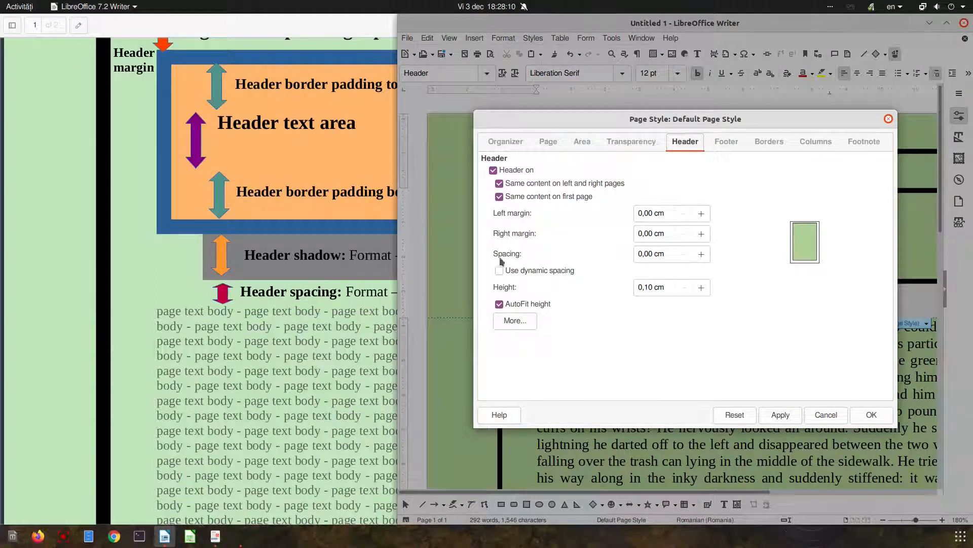
pyautogui.moveTo(659, 255); pyautogui.dragTo(641, 253)
pyautogui.write('0,5')
pyautogui.press('Tab')
pyautogui.click(783, 415)
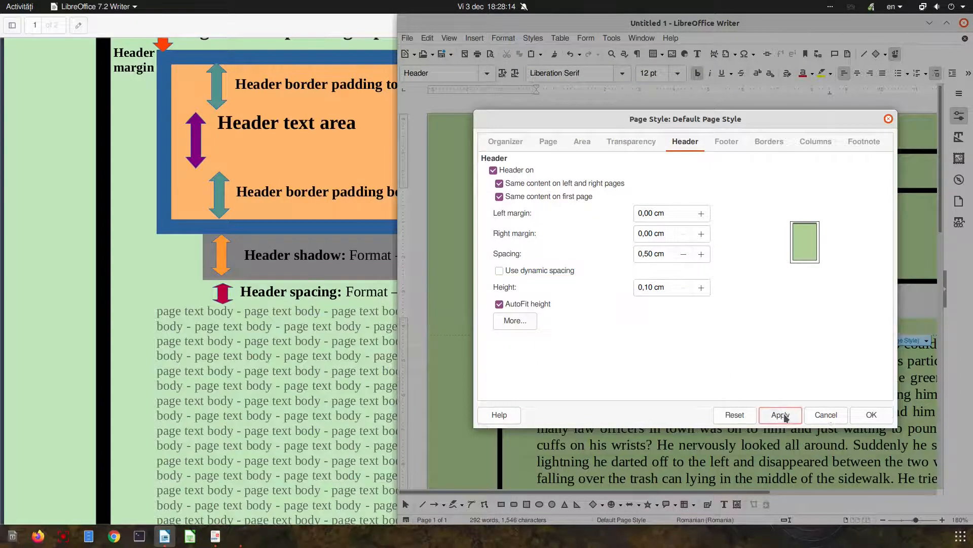
pyautogui.click(858, 417)
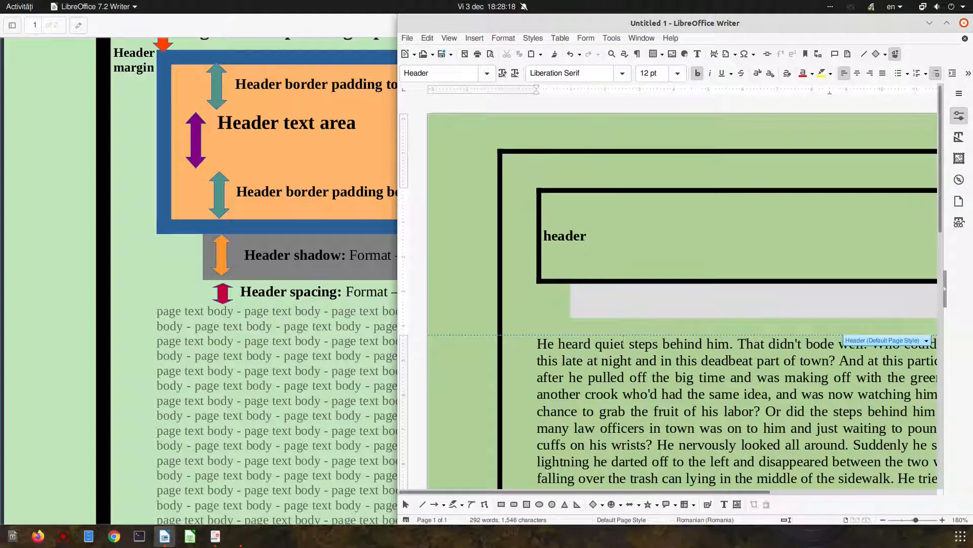
# Step: Look over the header and body layout and review the default page style's page margins and page border settings
pyautogui.scroll(-3, 623, 339)
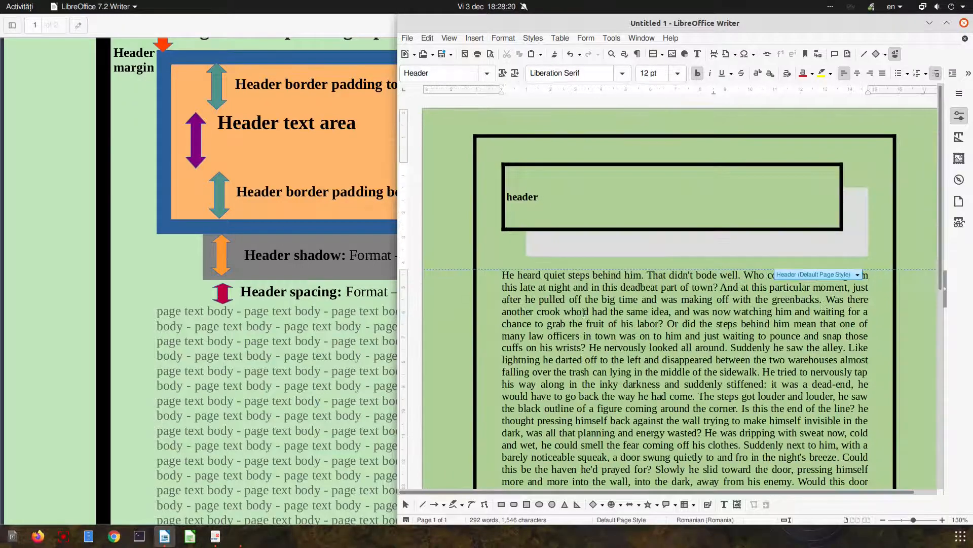
pyautogui.scroll(-1, 585, 312)
pyautogui.click(564, 267)
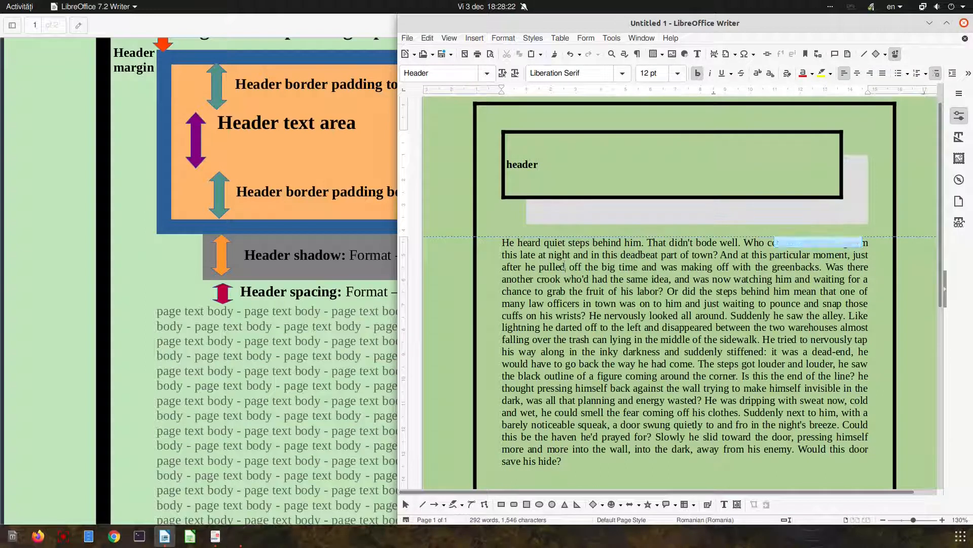
pyautogui.scroll(1, 588, 292)
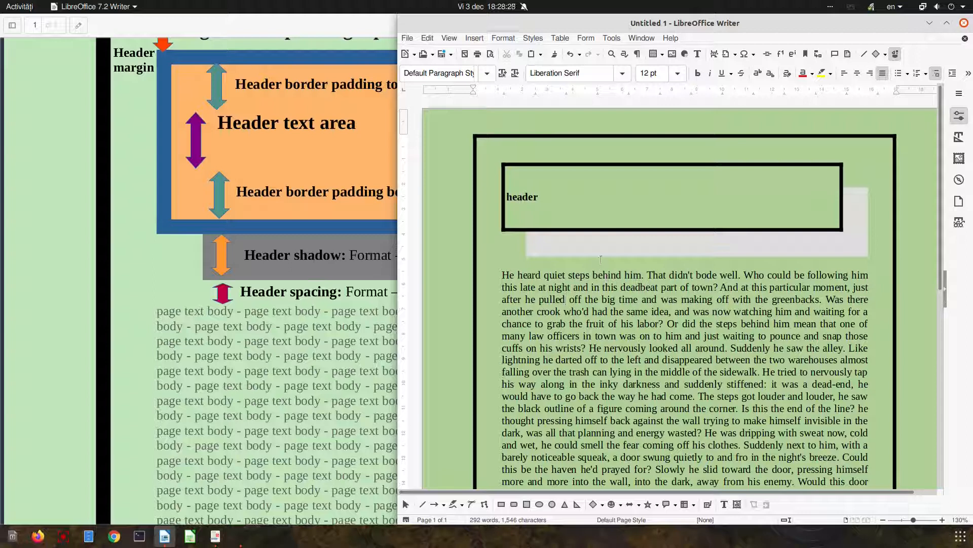
pyautogui.rightClick(600, 260)
pyautogui.click(639, 366)
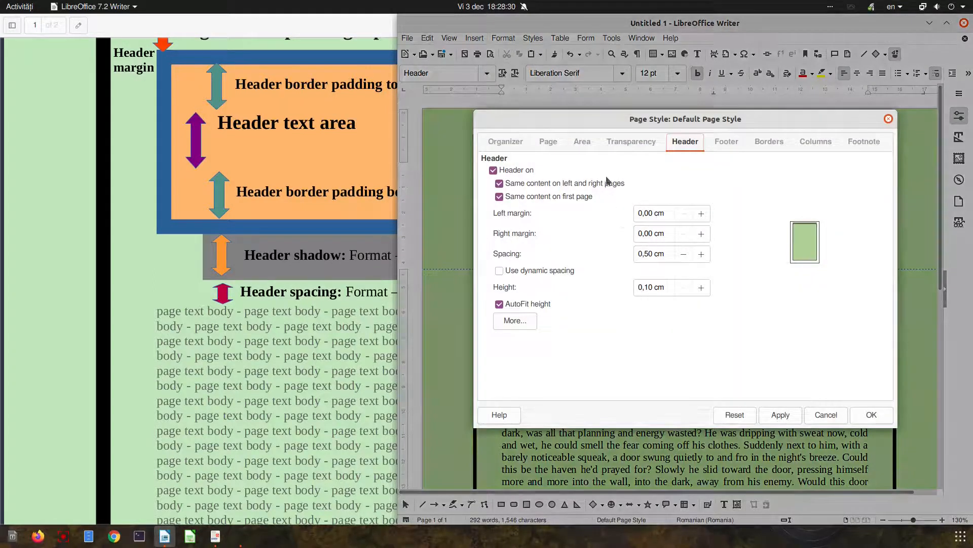
pyautogui.click(548, 141)
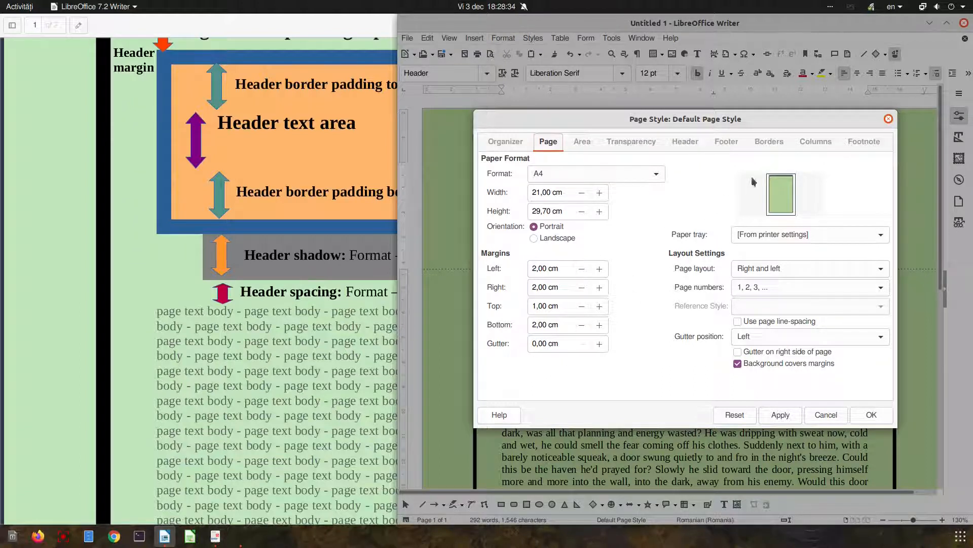
pyautogui.click(769, 142)
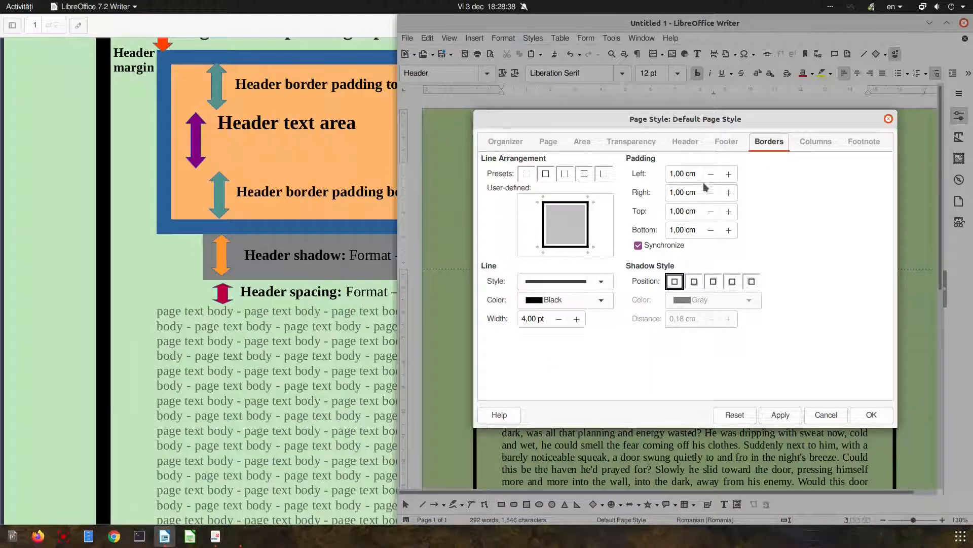
# Step: Remove the border lines around the header in the default page style
pyautogui.click(691, 148)
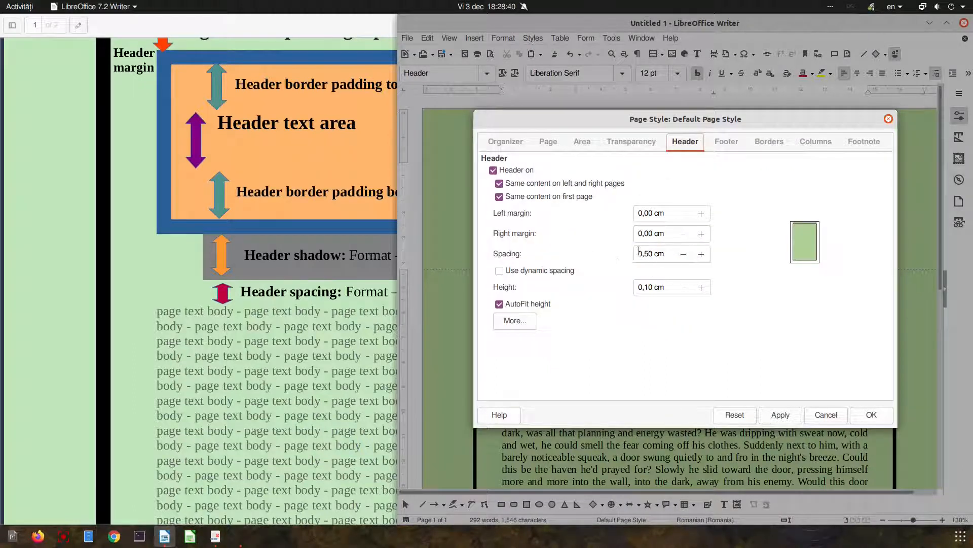
pyautogui.click(533, 321)
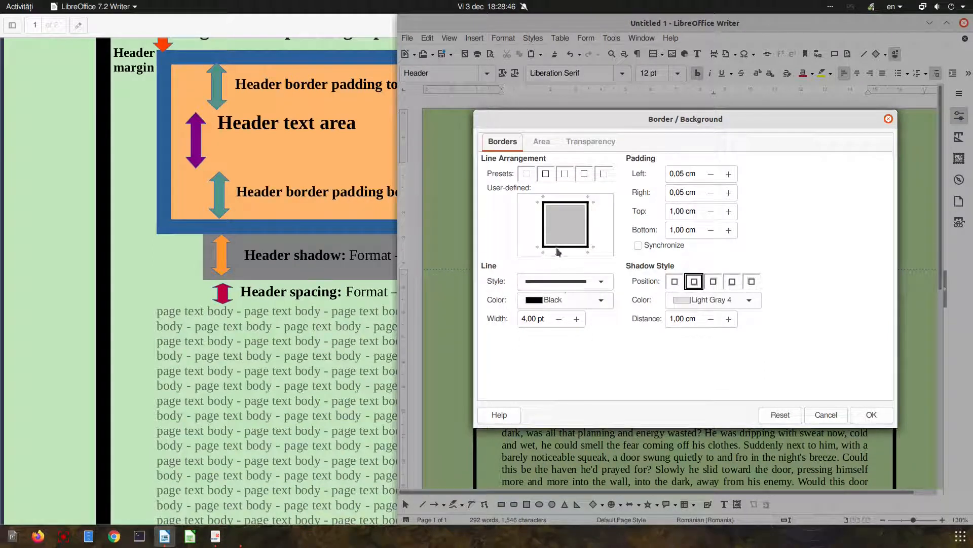
pyautogui.click(527, 173)
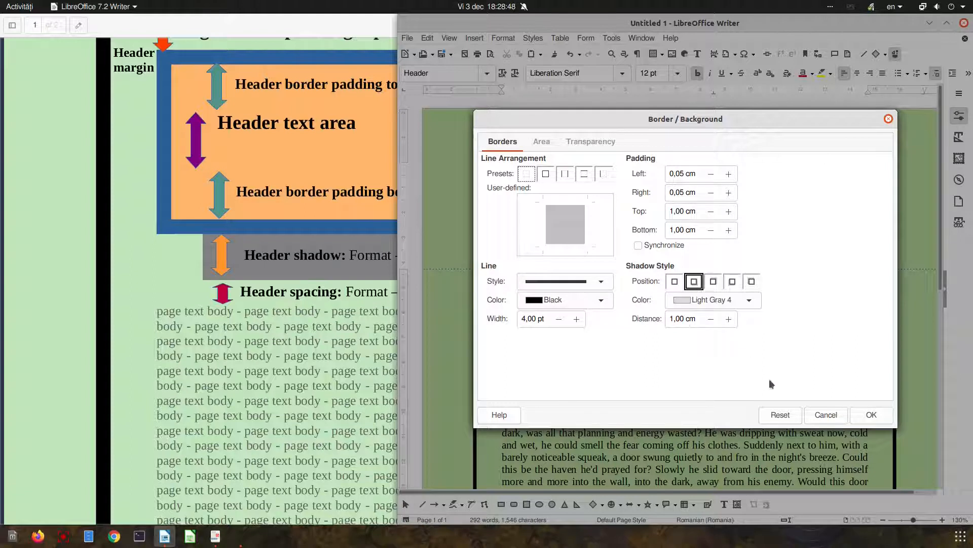
pyautogui.click(863, 416)
# Step: Remove the page border lines from the default page style and apply the changes
pyautogui.click(558, 143)
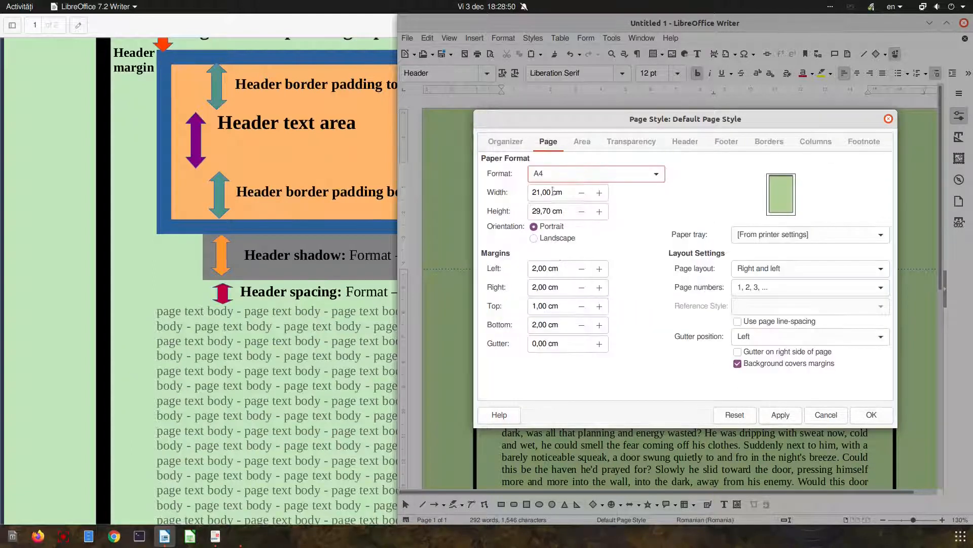
pyautogui.click(769, 141)
pyautogui.click(531, 178)
pyautogui.click(780, 414)
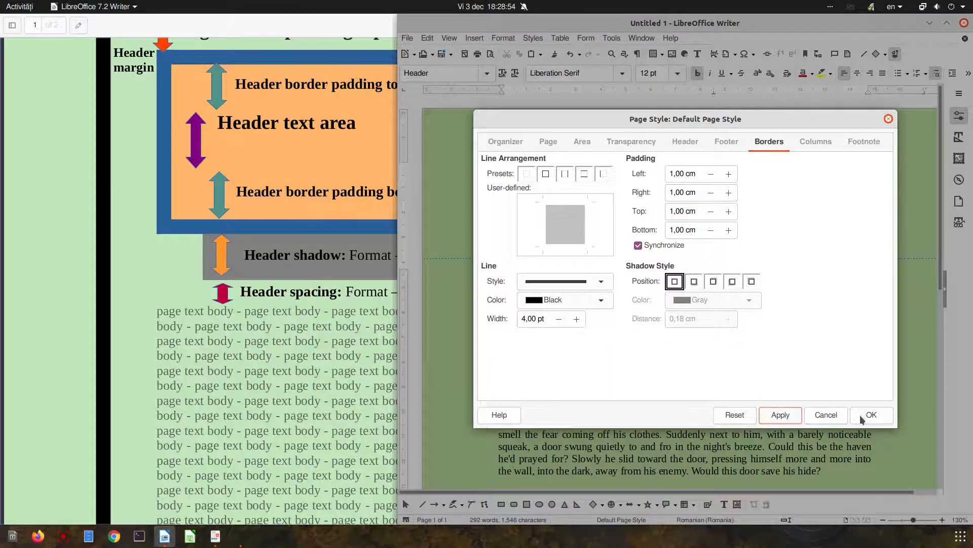
pyautogui.click(868, 415)
# Step: Remove the header's shadow in the default page style and apply the change to the document
pyautogui.rightClick(685, 247)
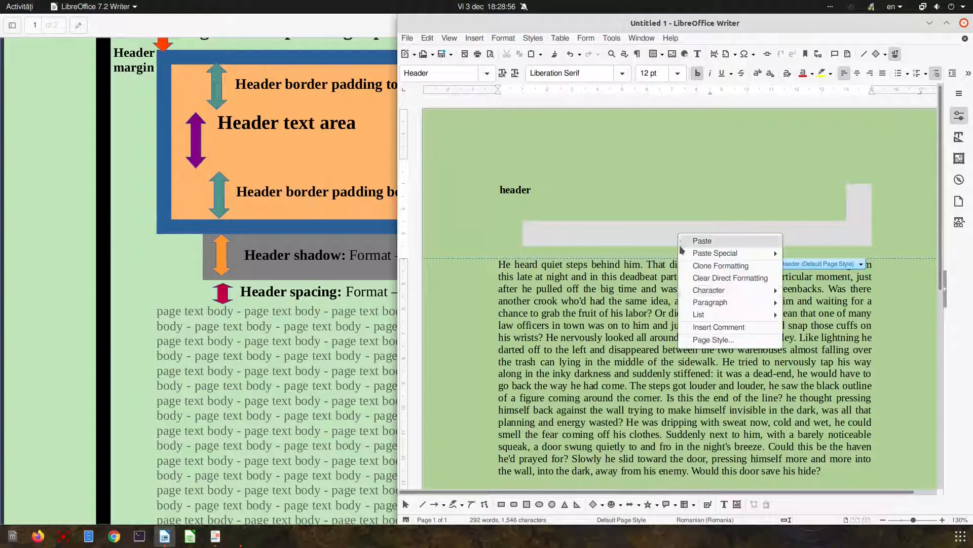
pyautogui.click(706, 344)
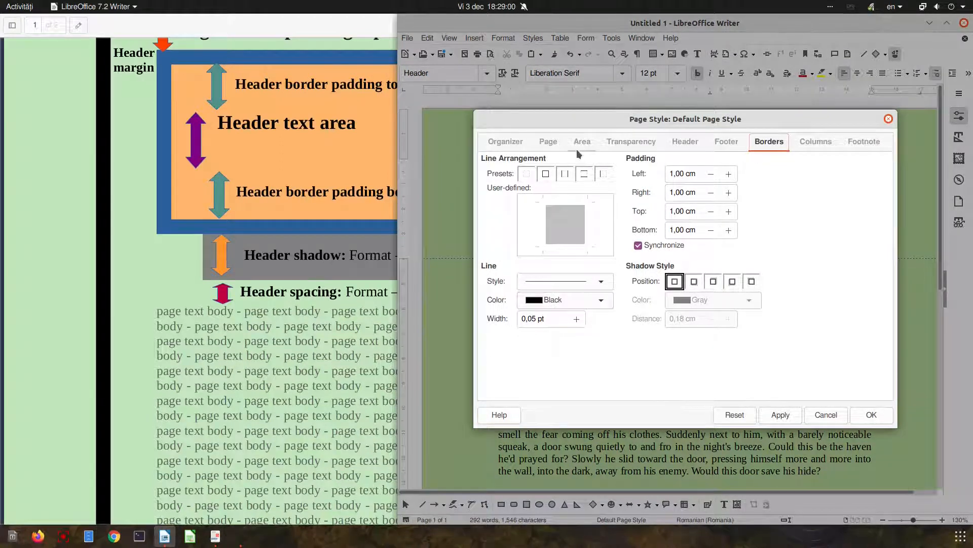
pyautogui.click(679, 144)
pyautogui.click(533, 320)
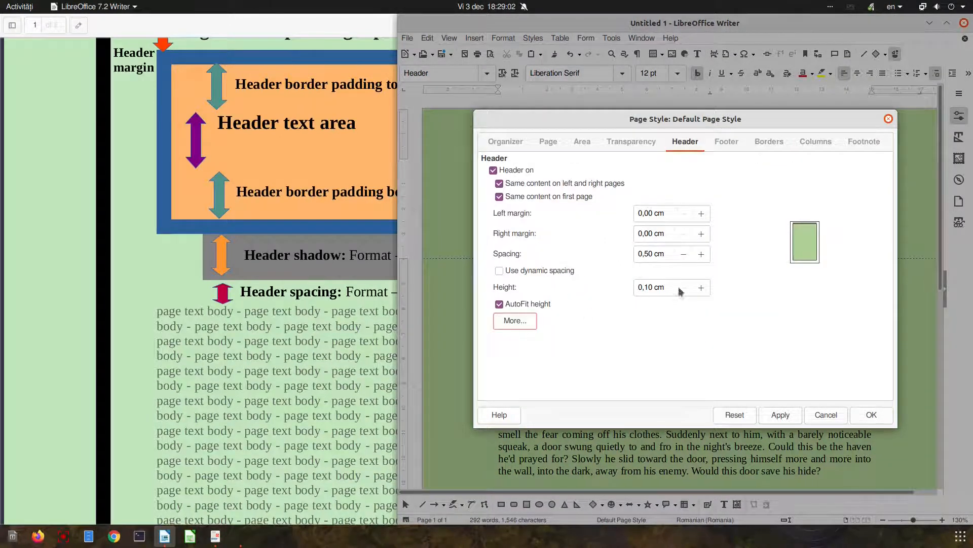
pyautogui.click(675, 281)
pyautogui.click(852, 419)
pyautogui.click(796, 414)
pyautogui.click(869, 415)
# Step: Change the header text to "Header"
pyautogui.click(743, 311)
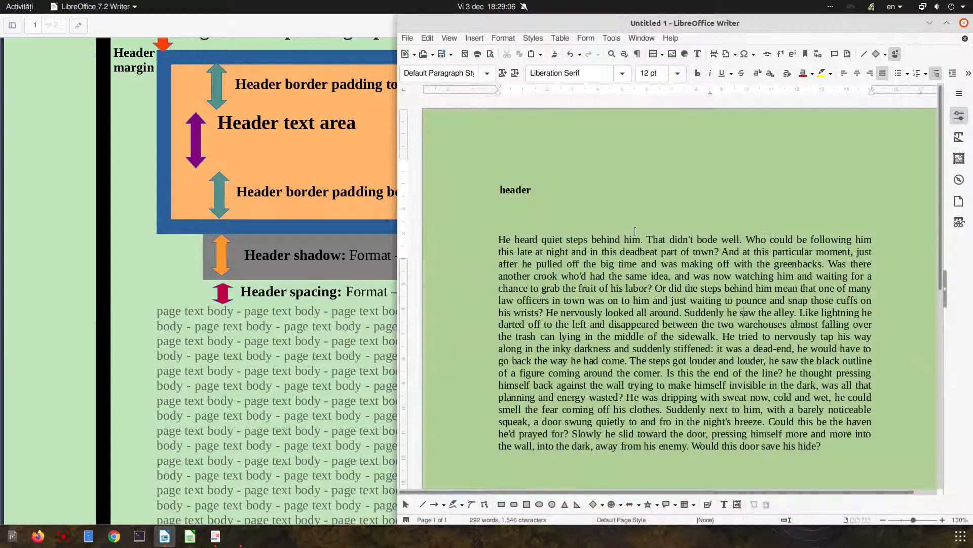
pyautogui.click(602, 180)
pyautogui.write('header')
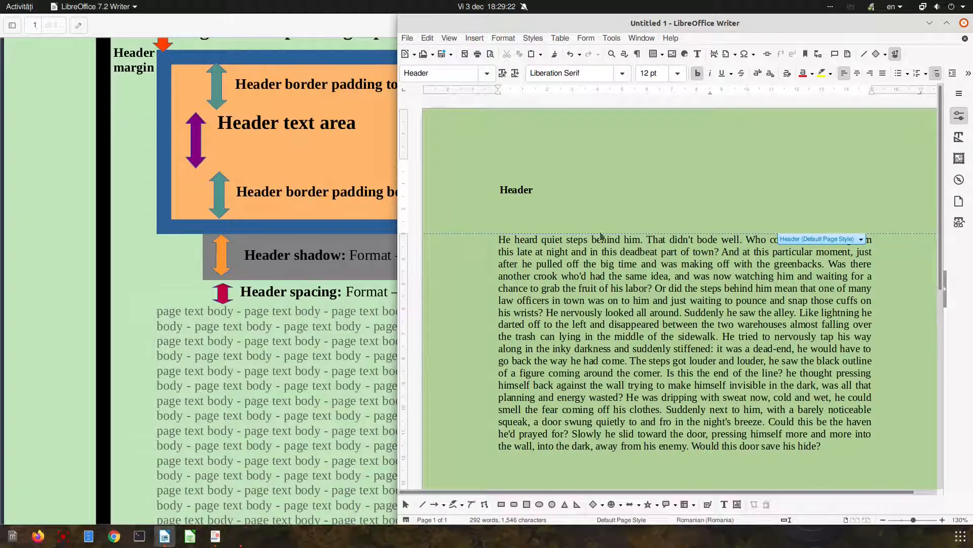
# Step: Maximize the Writer window to look over the page, and switch to Top.pdf to view the header diagram from the top margin down
pyautogui.click(946, 23)
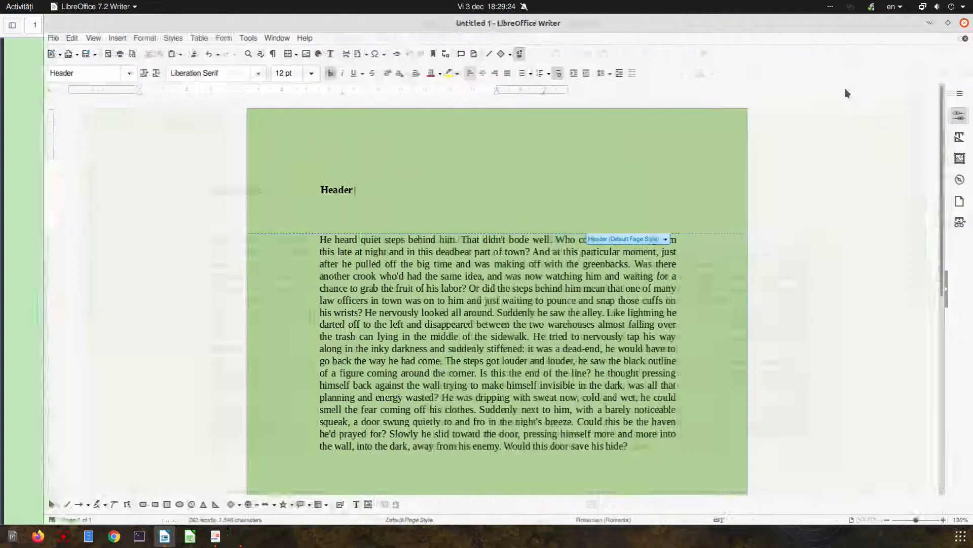
pyautogui.scroll(-2, 541, 196)
pyautogui.scroll(6, 541, 196)
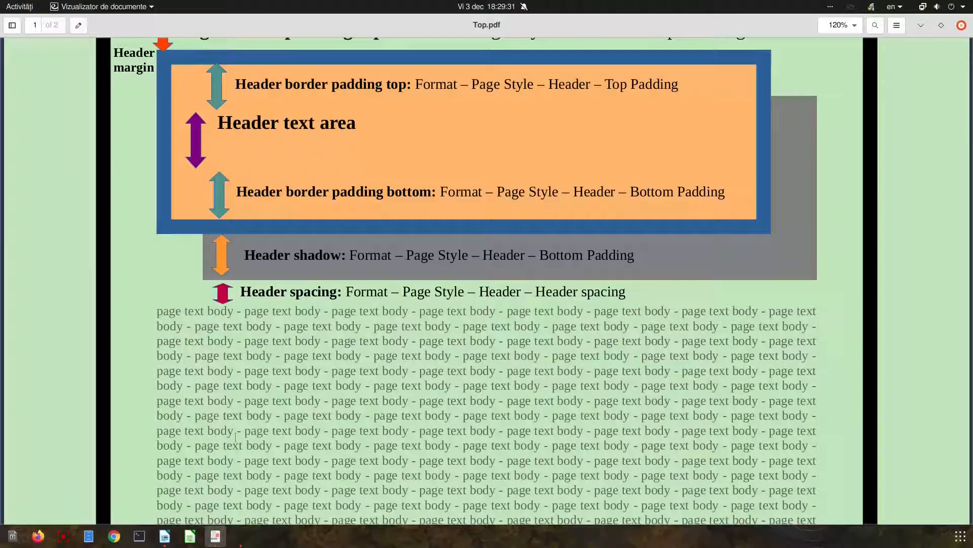
pyautogui.click(216, 535)
pyautogui.scroll(2, 360, 172)
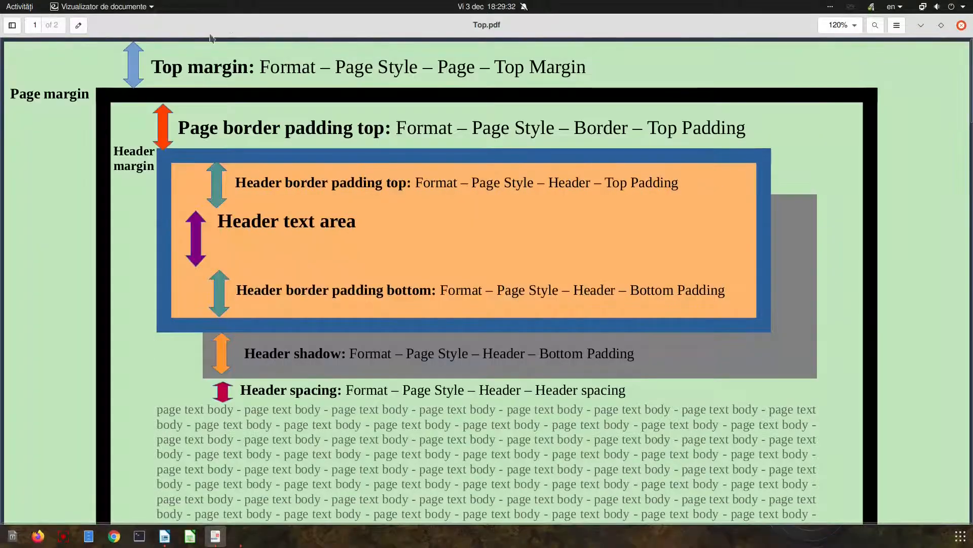